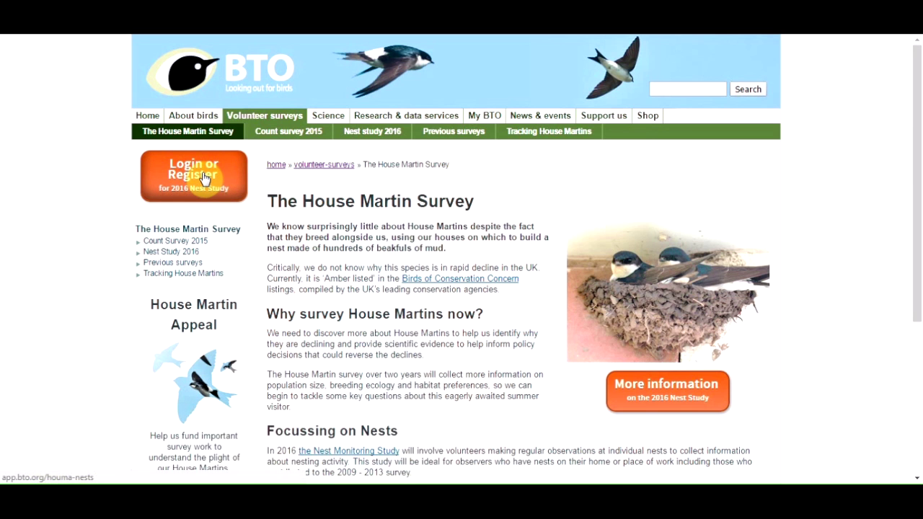
Move from the House Martin Survey page to the Nest Study login page
click(203, 179)
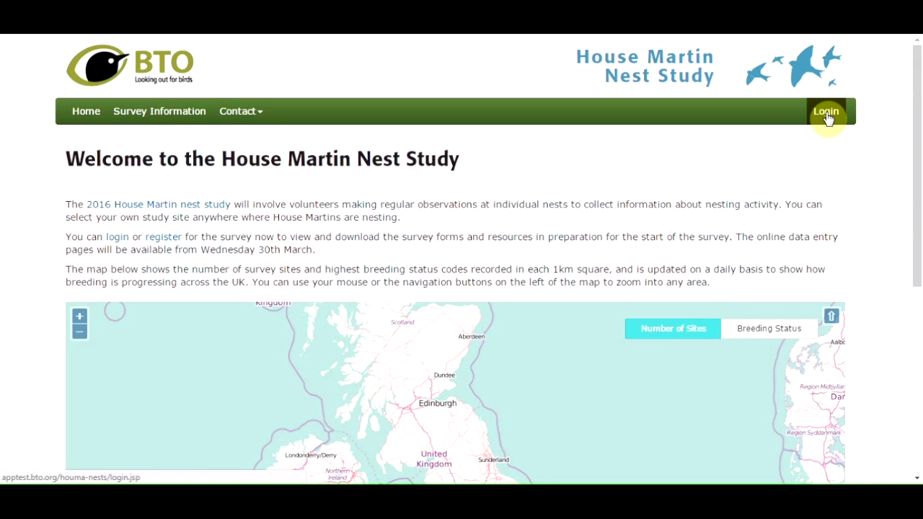
click(826, 113)
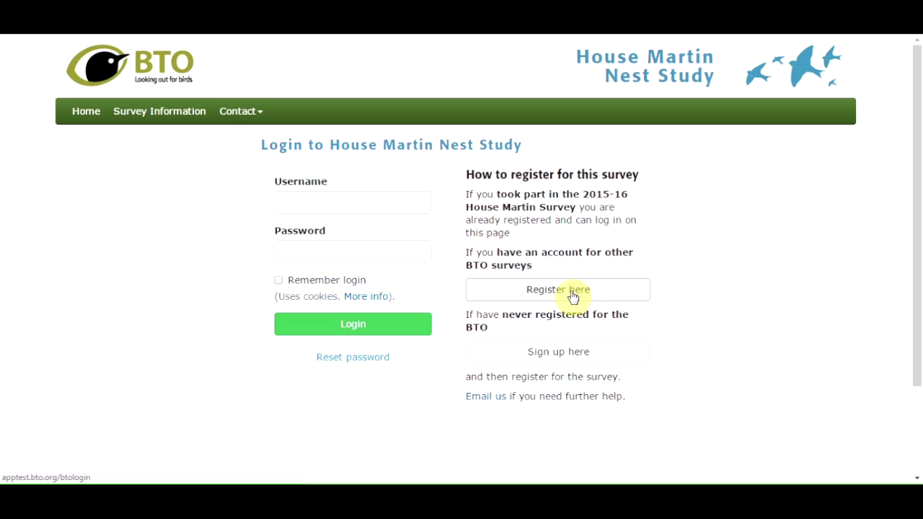
Choose to register for the Nest Study using an existing BTO account
click(573, 295)
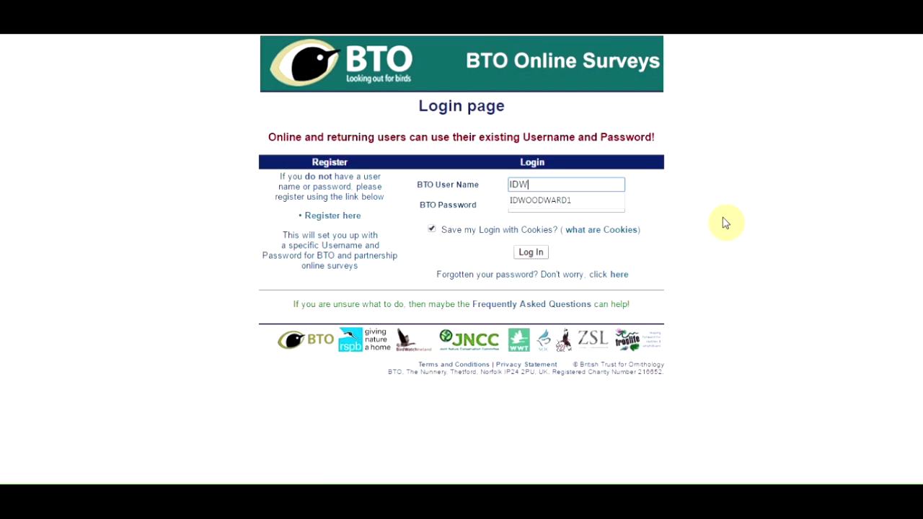
Sign in with the BTO user name and password, then set up House Martin Nest Study
click(578, 202)
click(536, 203)
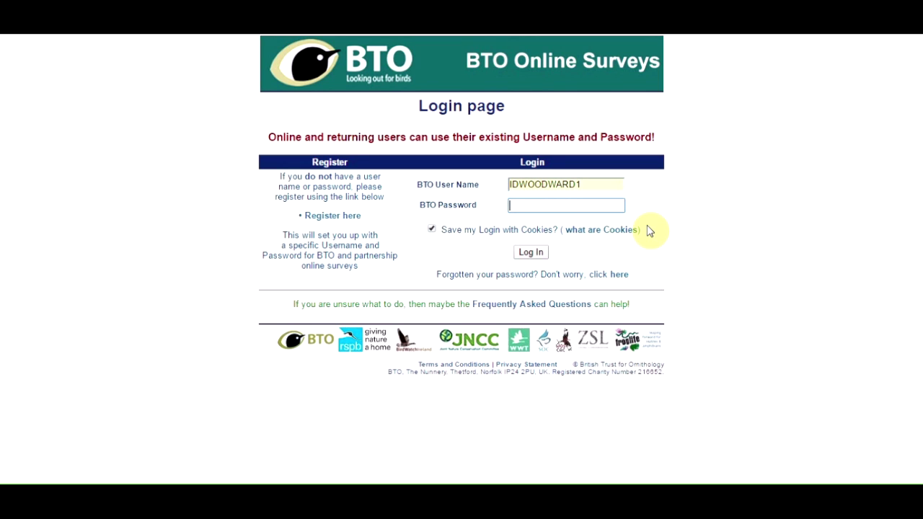
text(•••••)
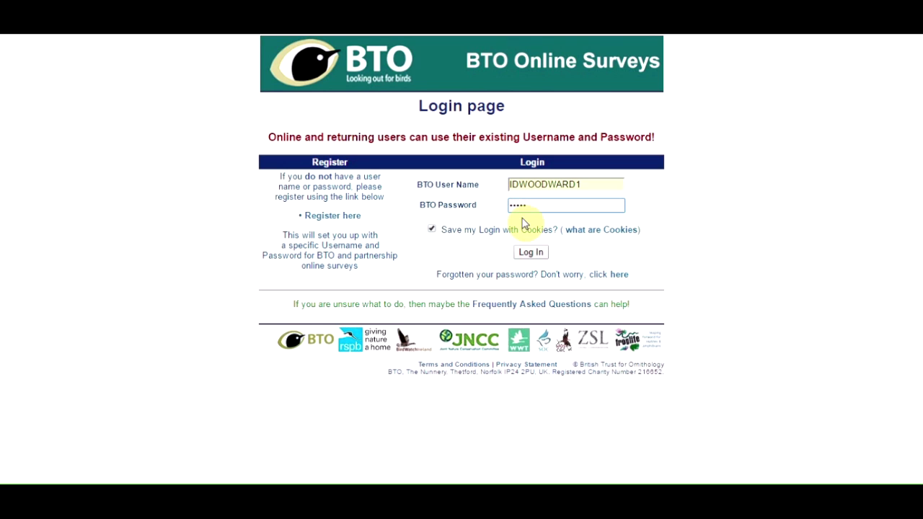
click(532, 253)
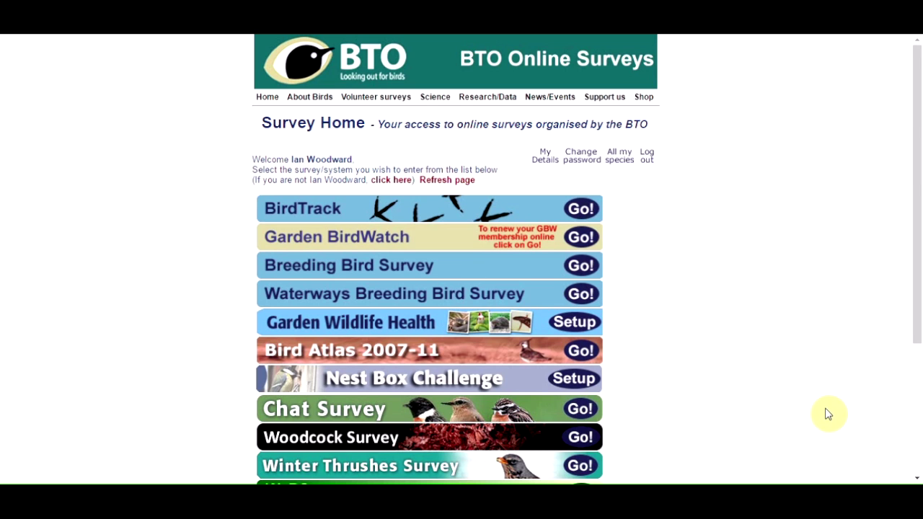
scroll(916, 479, down, 2)
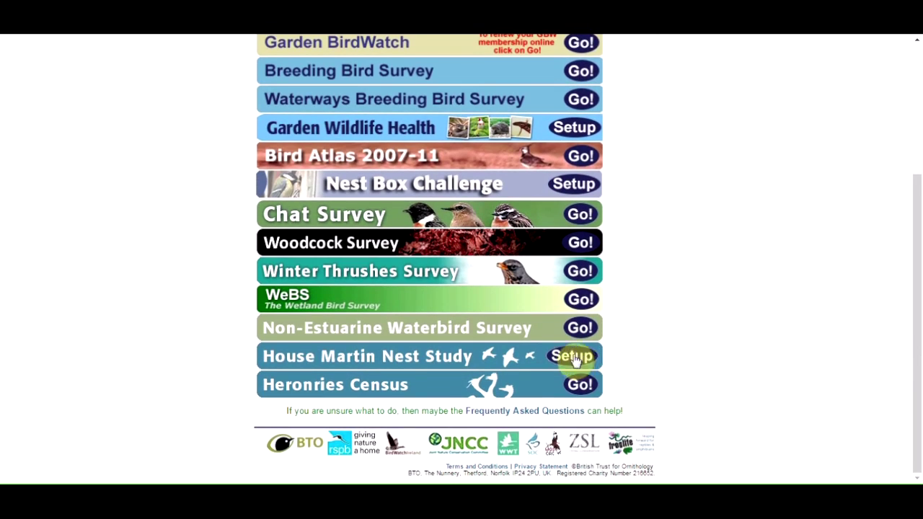
click(574, 359)
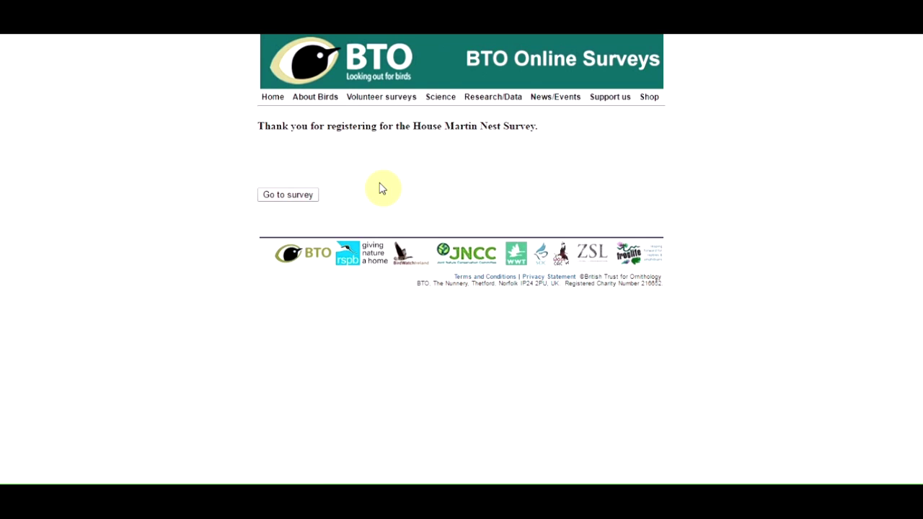
Continue to the Nest Study site and log in with the BTO user name and password
click(294, 196)
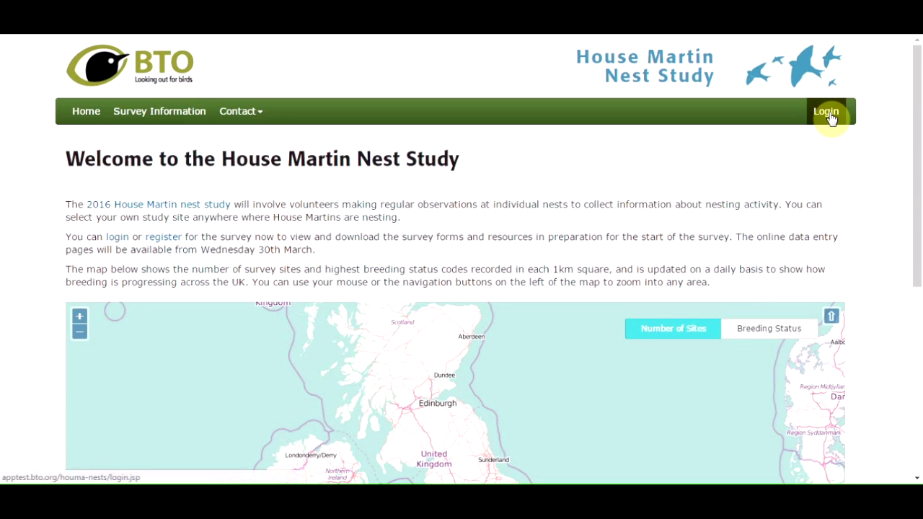
click(827, 114)
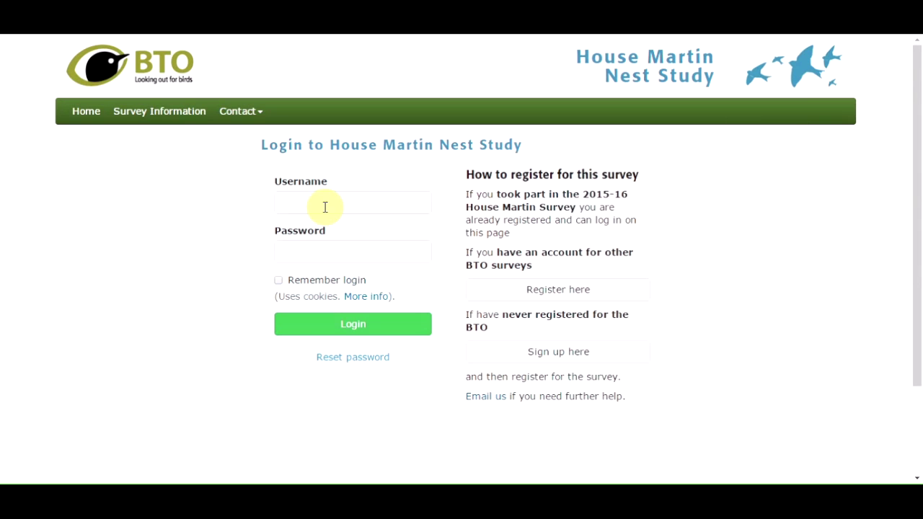
click(297, 203)
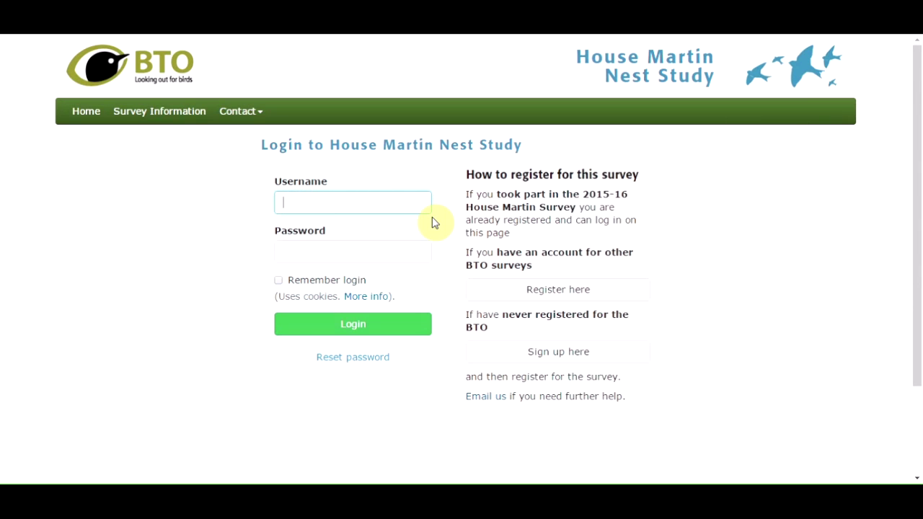
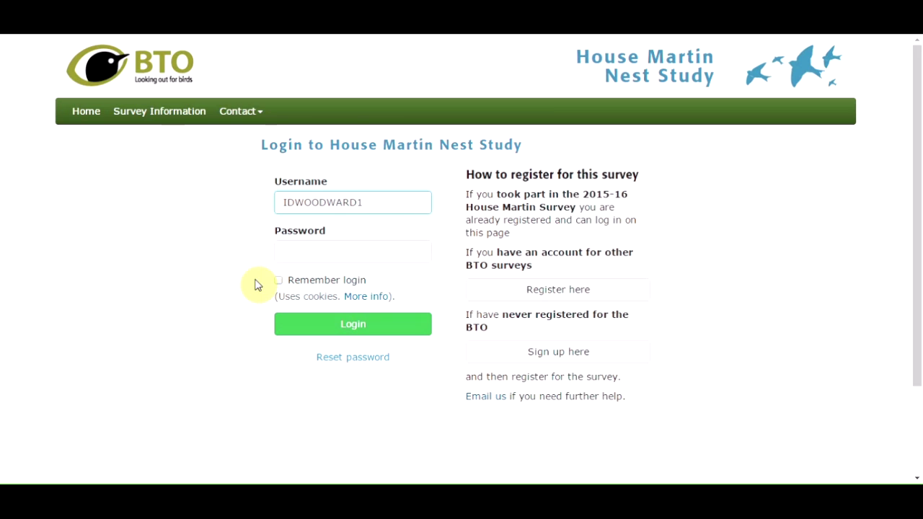
click(291, 252)
text(••••)
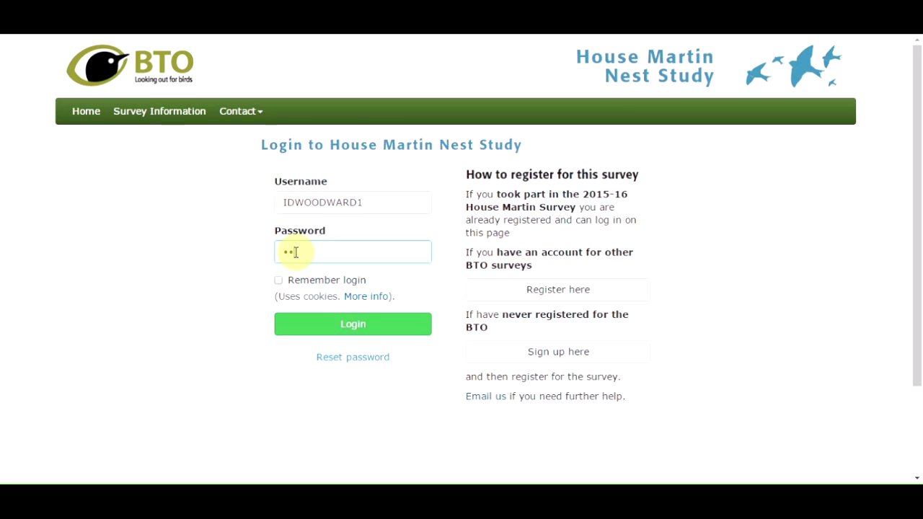
text(•)
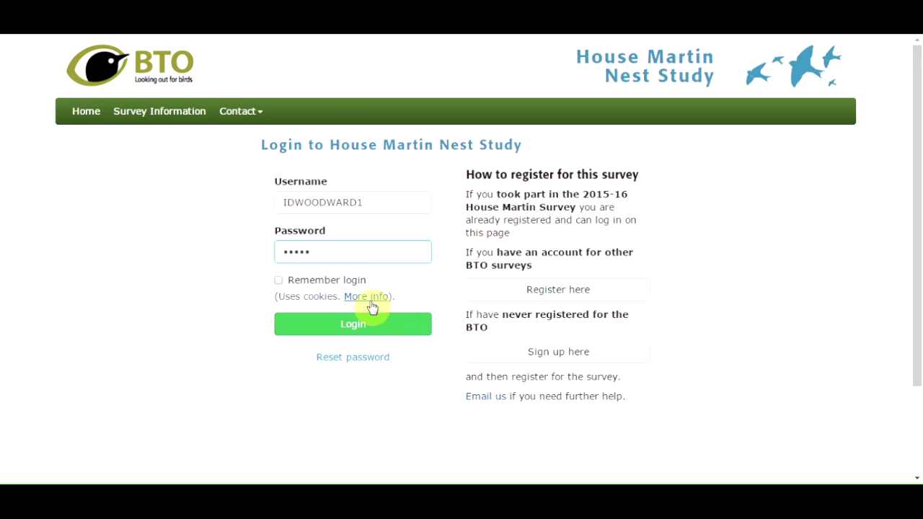
click(367, 325)
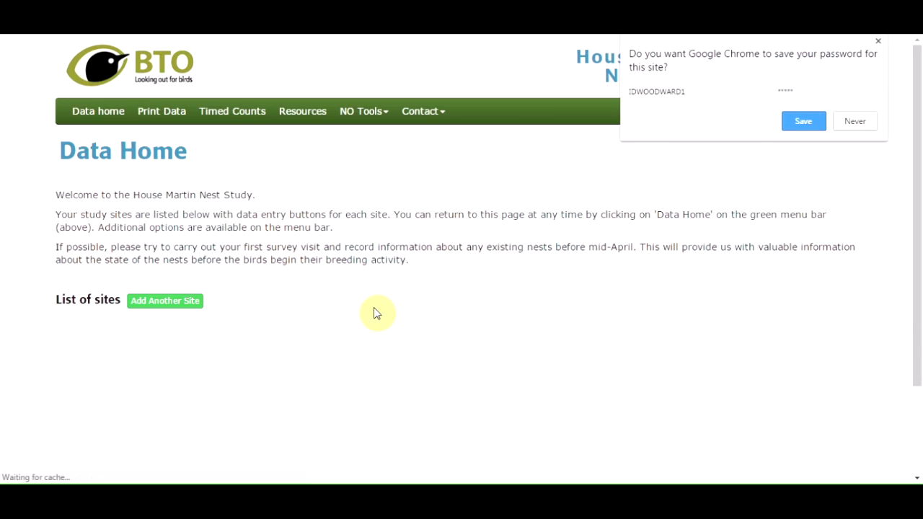
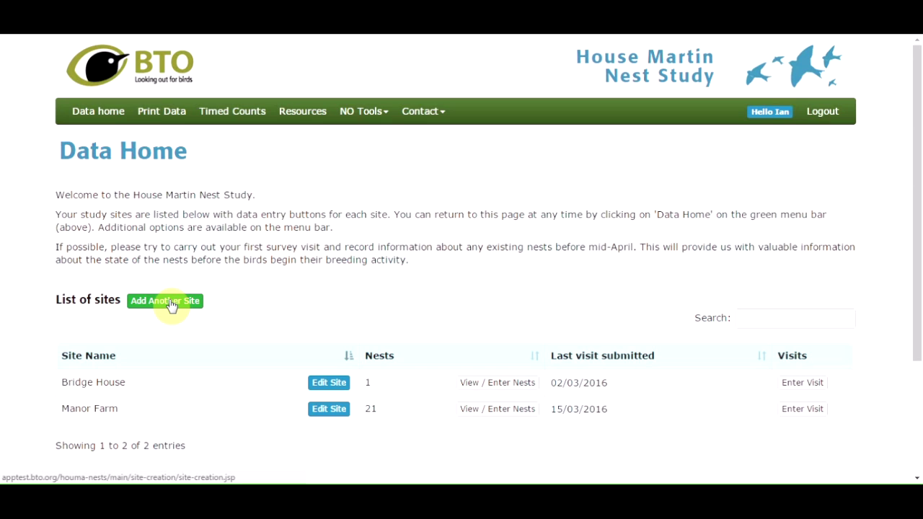
Add another study site and enter 'Manor Farm' as its Site Name
click(172, 306)
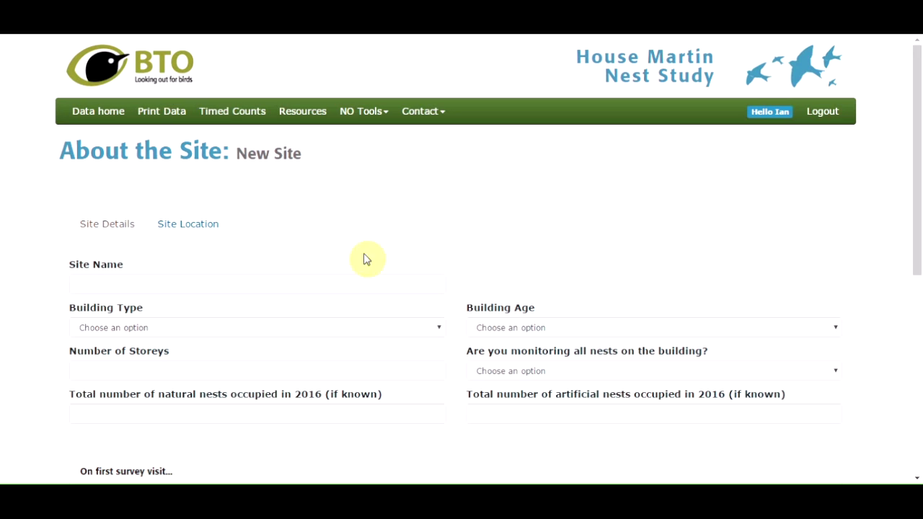
click(83, 283)
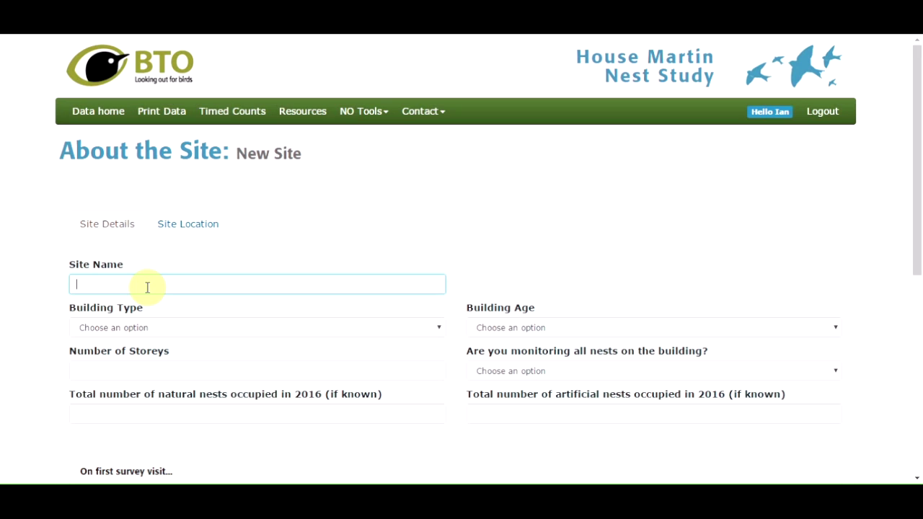
text(anor Farm)
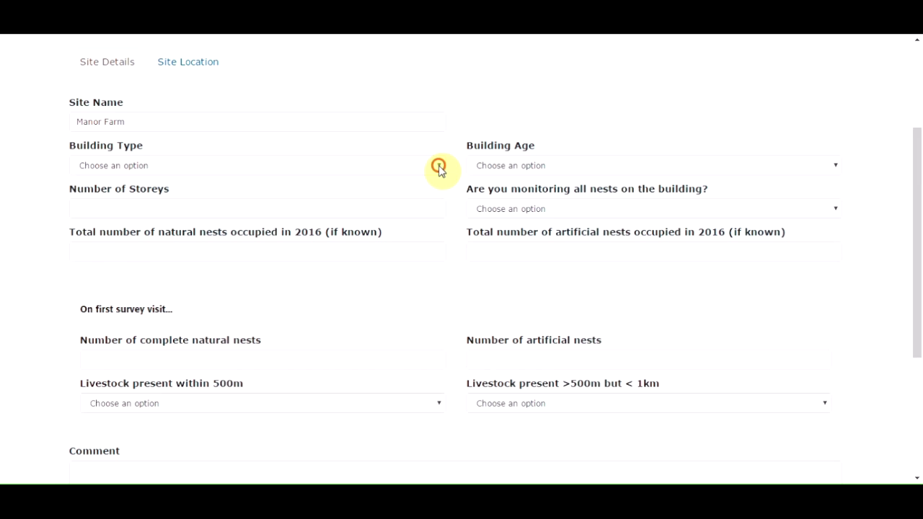
Set building type to SEM semi-detached, age to MOD 1945-1989, 2 storeys, and monitoring all nests Yes
click(441, 170)
click(408, 201)
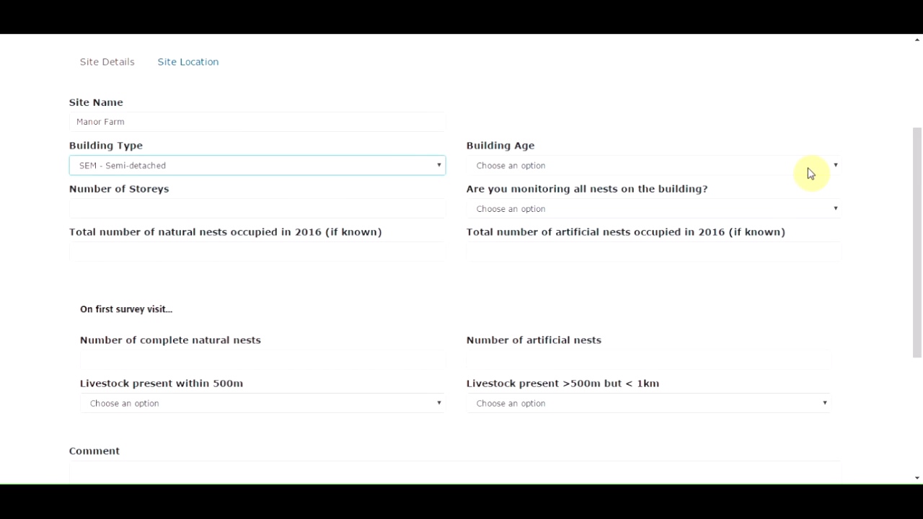
click(835, 165)
click(625, 207)
key(Tab)
text(2)
click(801, 214)
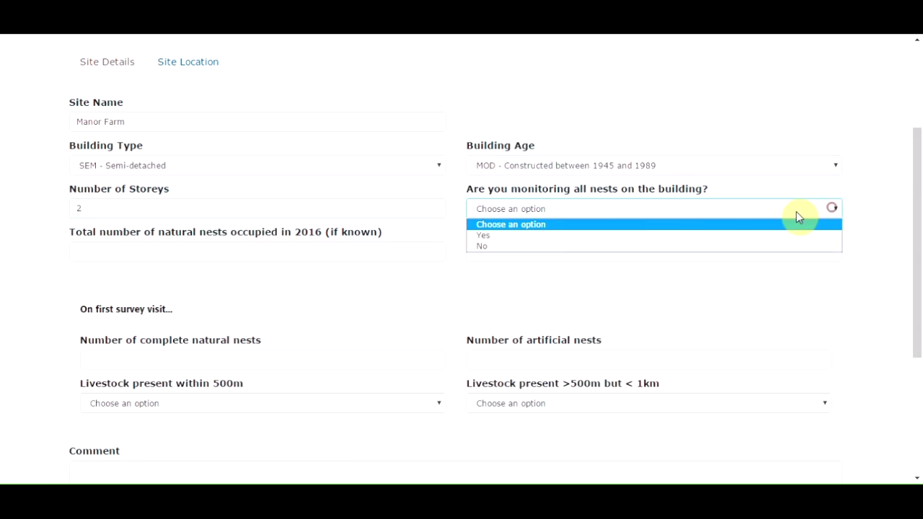
click(540, 235)
Enter 12 occupied natural and 10 occupied artificial nests, add a site comment, and save the details
click(148, 247)
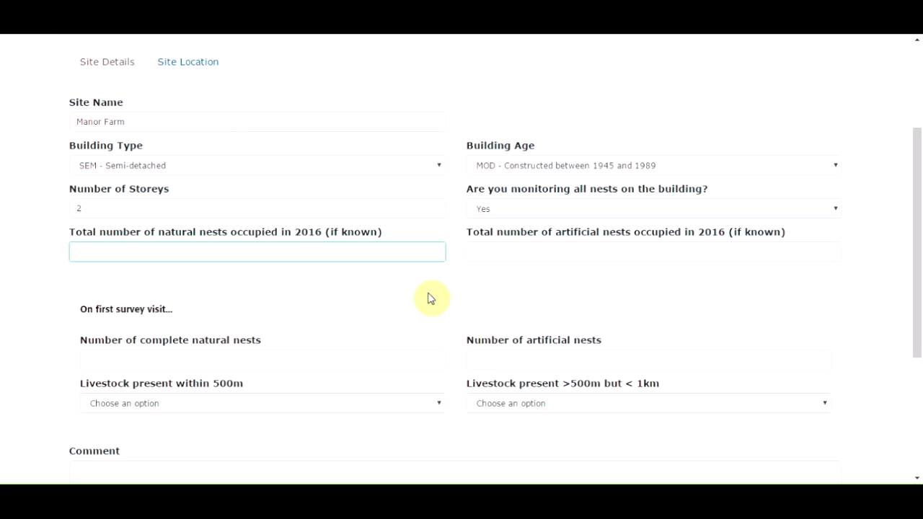
text(12)
click(489, 245)
text(1)
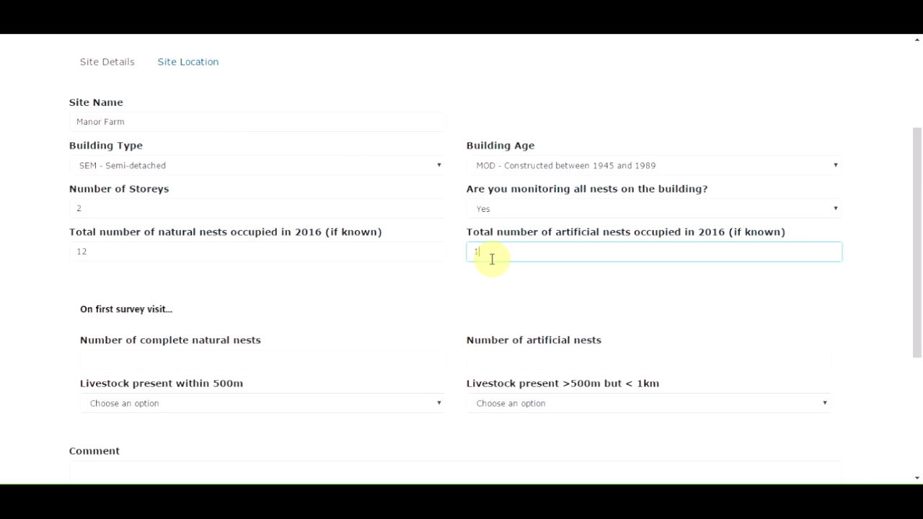
text(0)
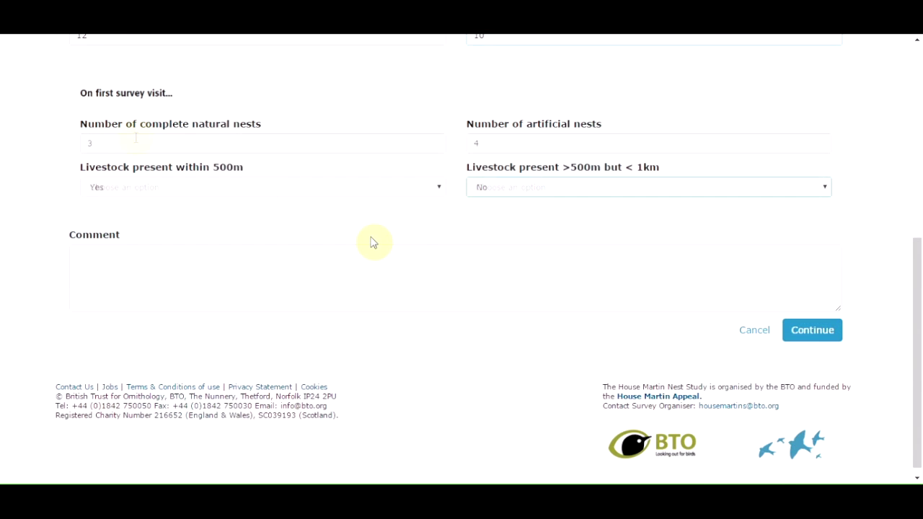
click(97, 250)
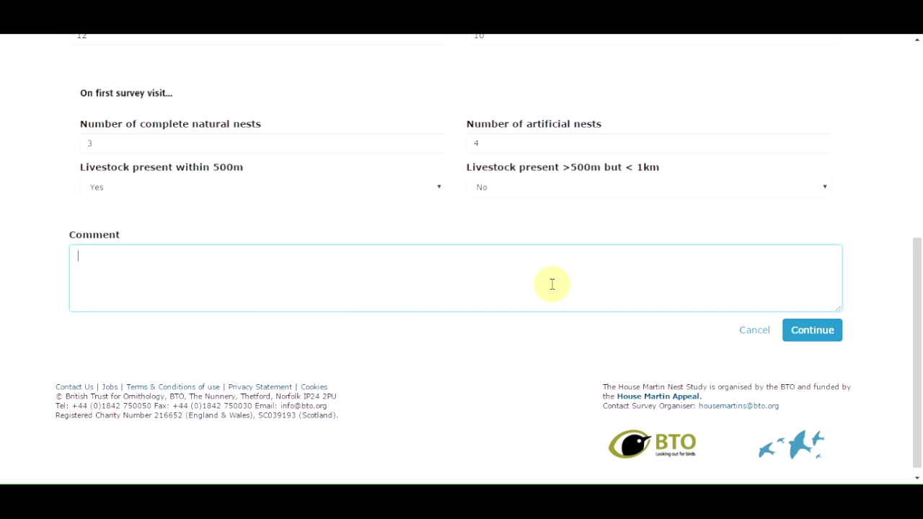
click(818, 336)
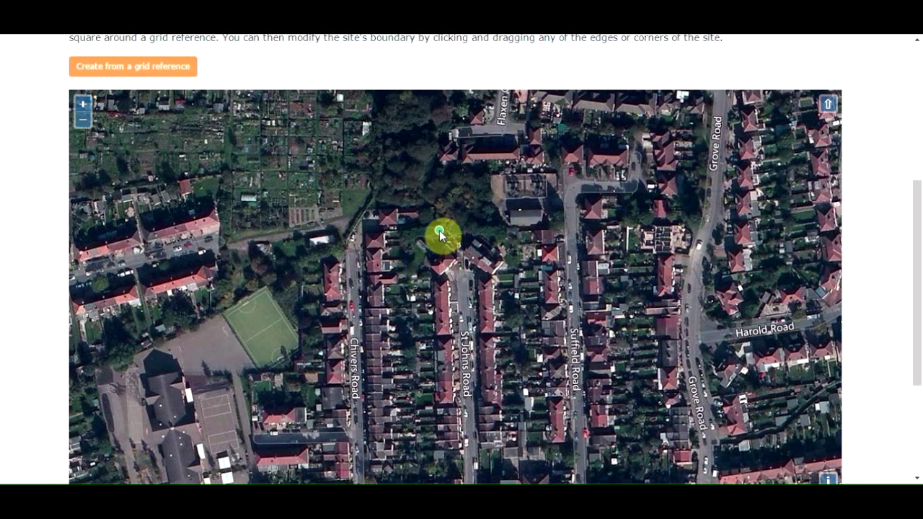
Outline the house beside St Johns Road with a four-sided boundary and submit it
click(440, 230)
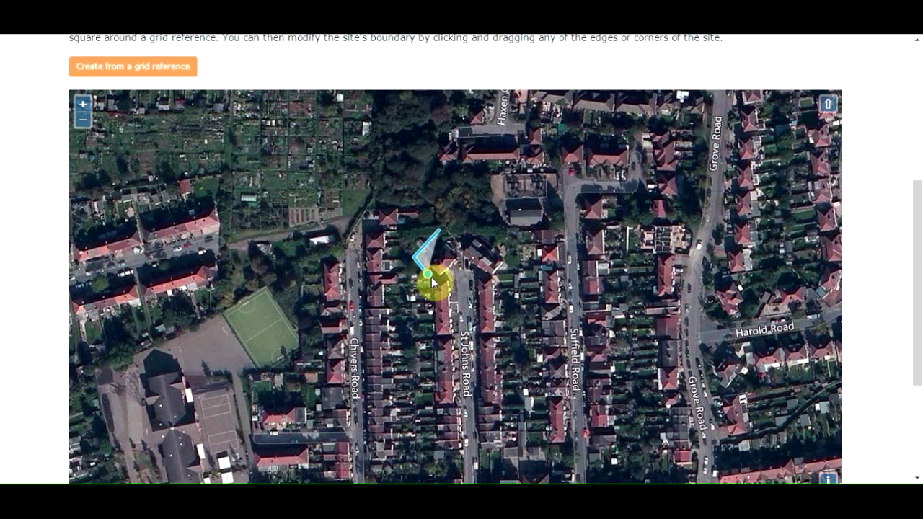
click(439, 283)
click(467, 258)
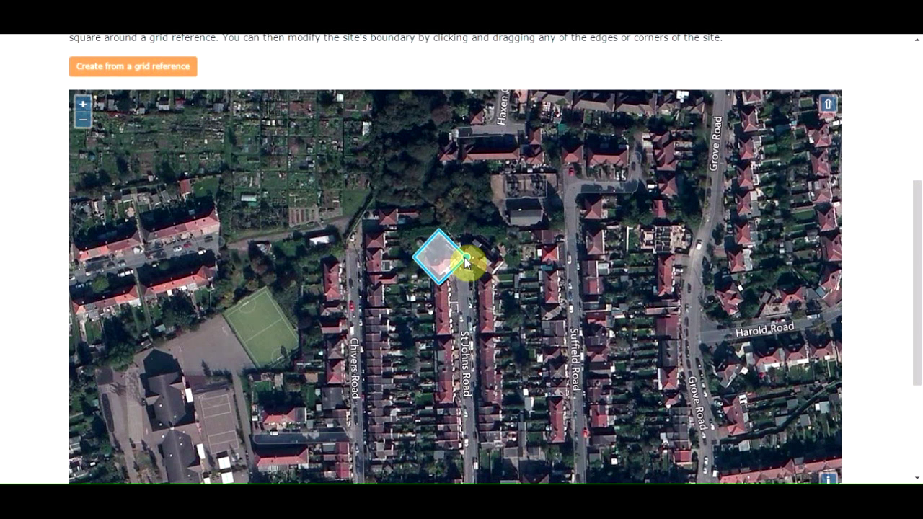
click(917, 478)
click(916, 477)
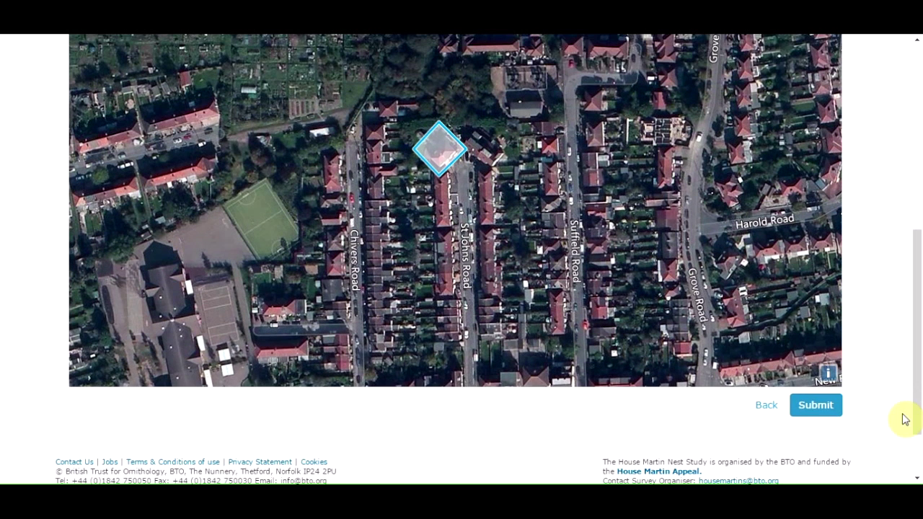
click(815, 406)
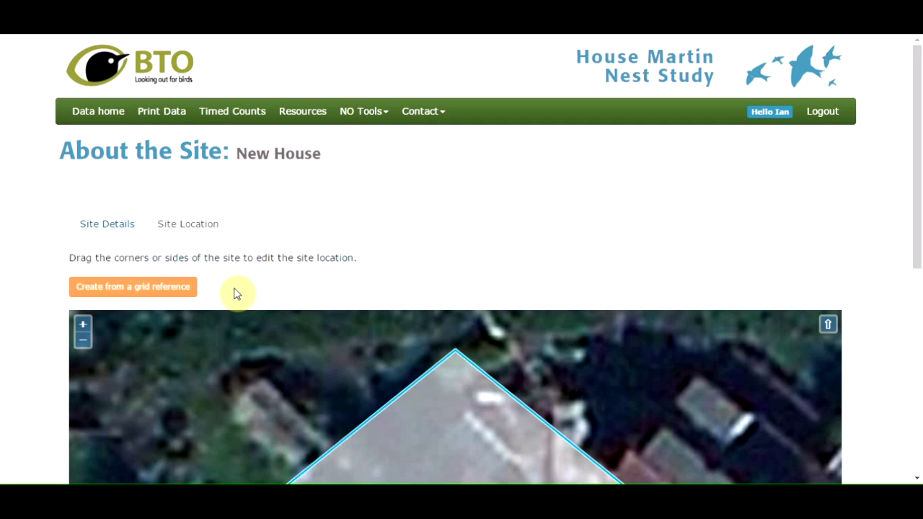
Discard the old boundary and create a square site from grid reference TQ3993
click(142, 288)
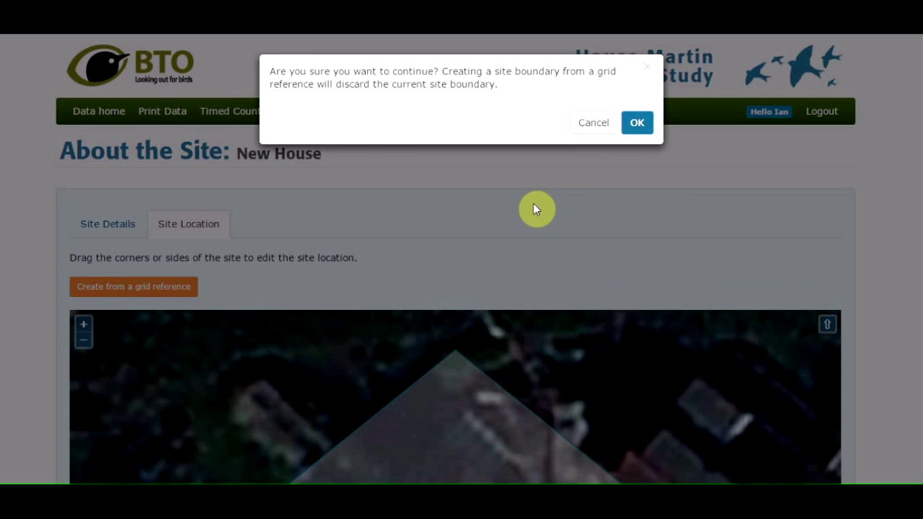
click(637, 124)
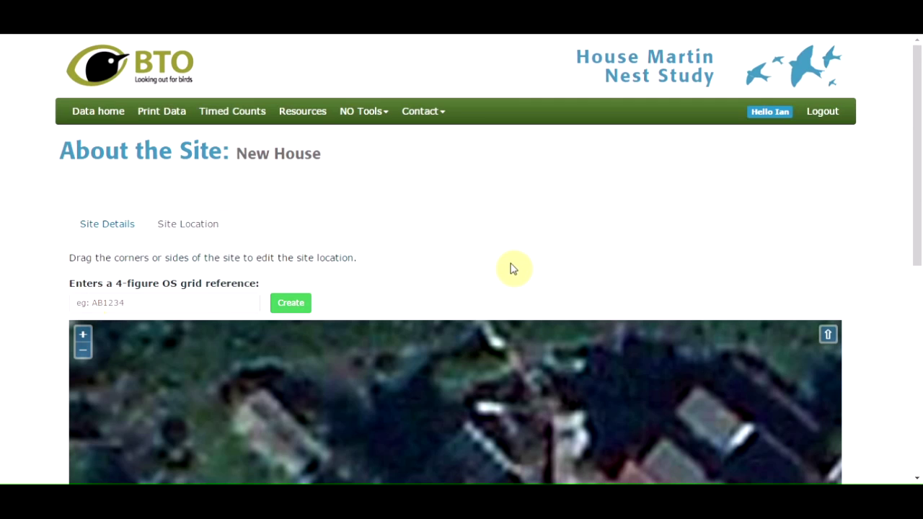
click(97, 303)
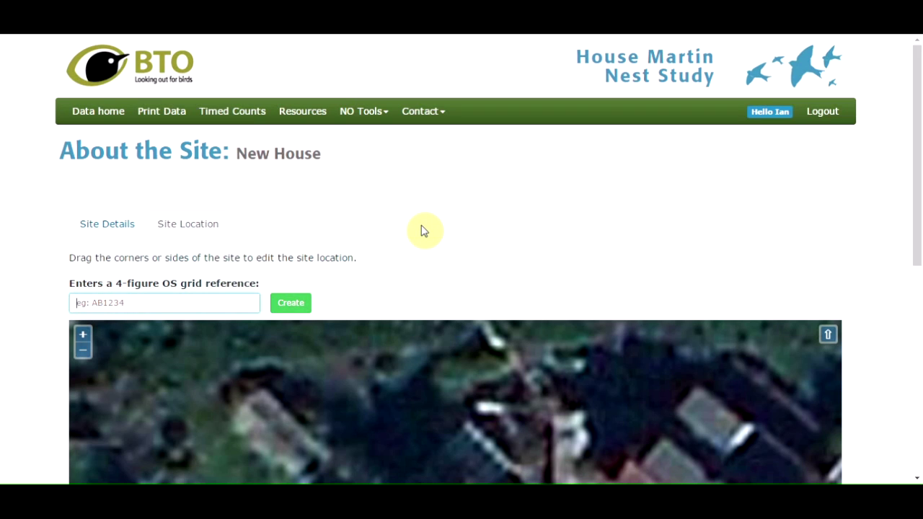
text(TQ3993)
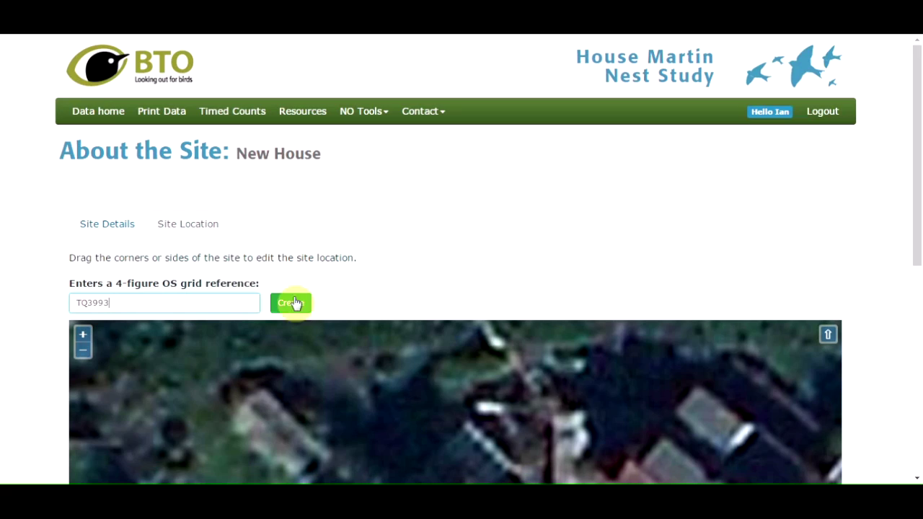
click(291, 303)
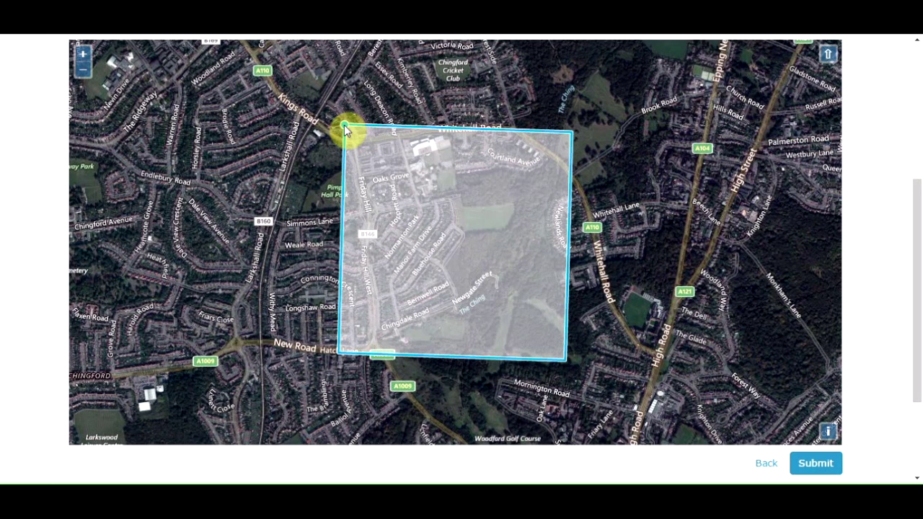
Drag the boundary's top corners into place and submit the New House boundary
drag(344, 131, 431, 206)
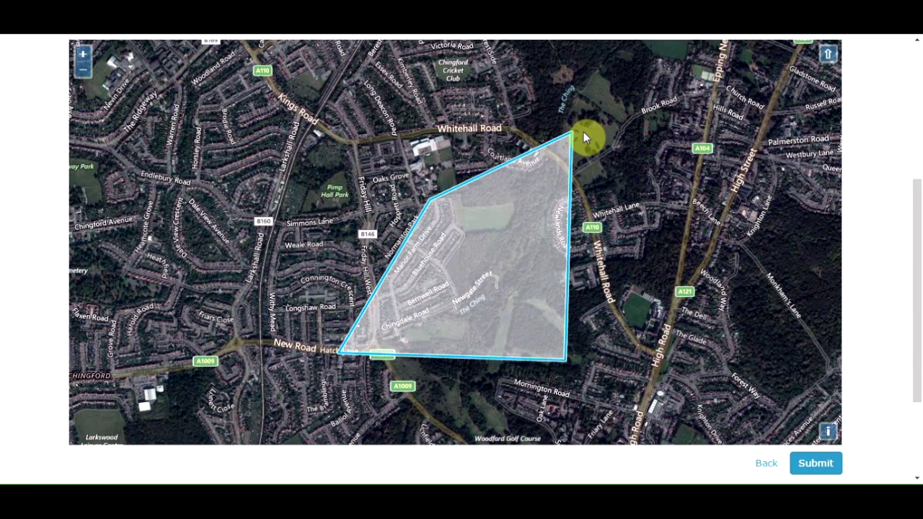
drag(564, 141, 449, 202)
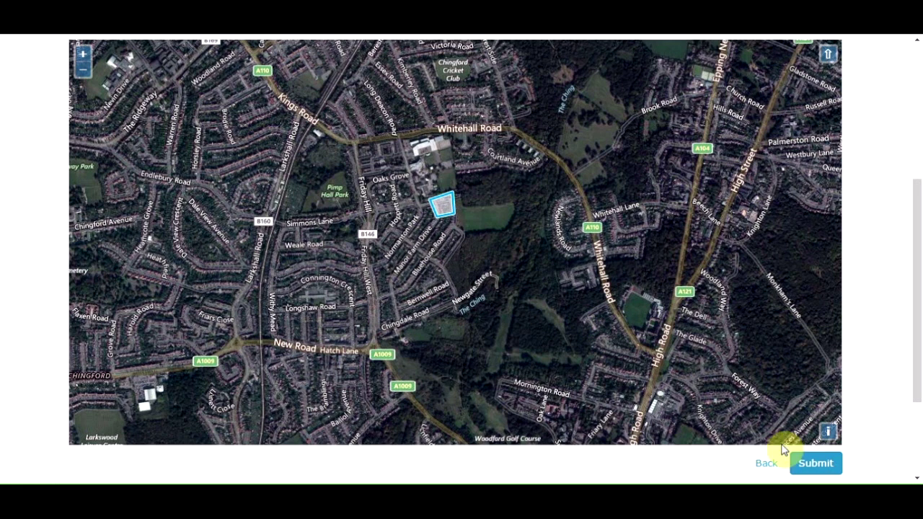
click(813, 463)
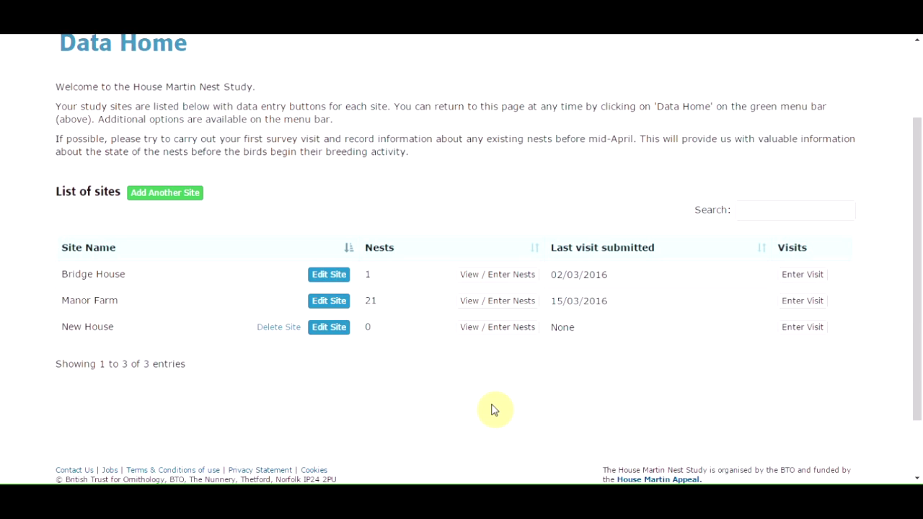
Open New House's nest list and start a new nest form at its Date field
click(493, 332)
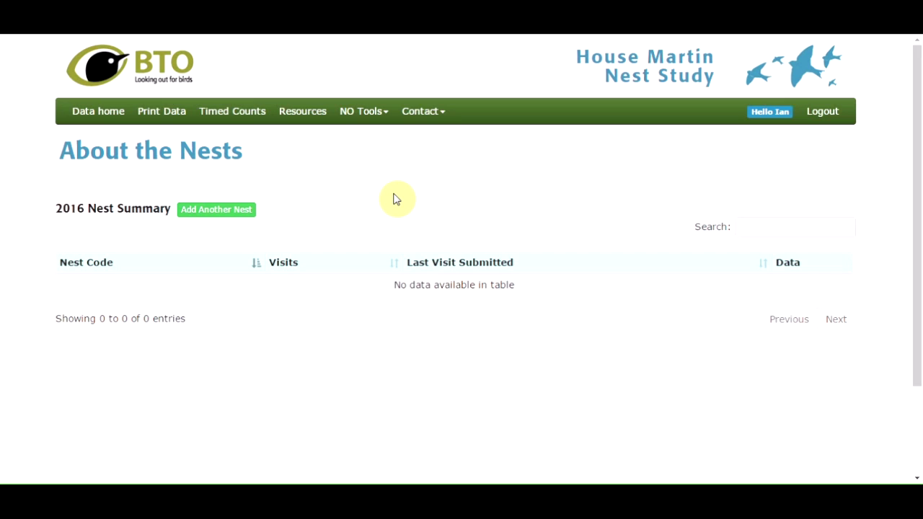
click(215, 215)
click(313, 229)
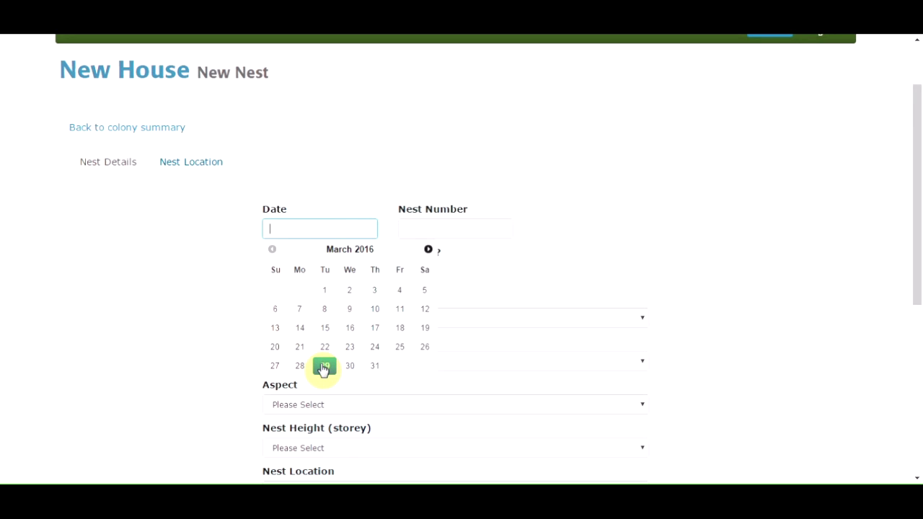
Record Nest 1 dated 29/03/2016 with PVC soffit, Northeast aspect, not used last year, and continue
click(323, 370)
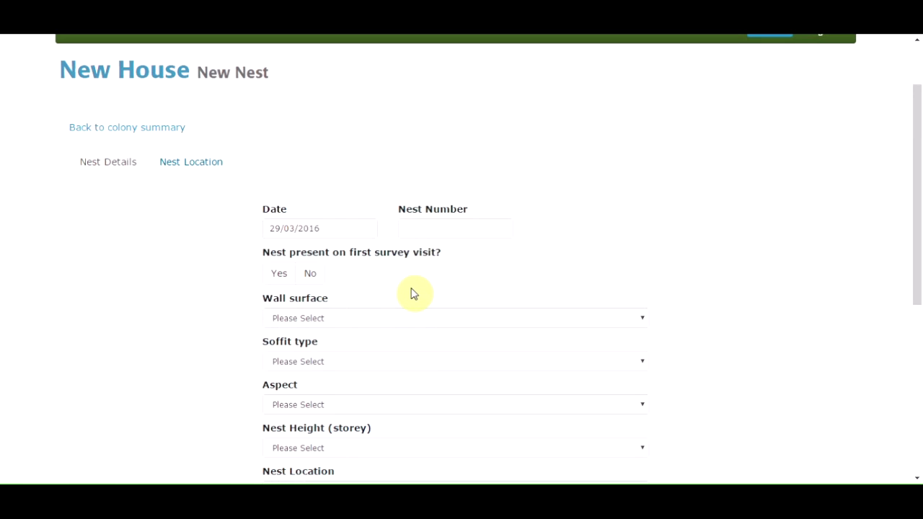
click(417, 229)
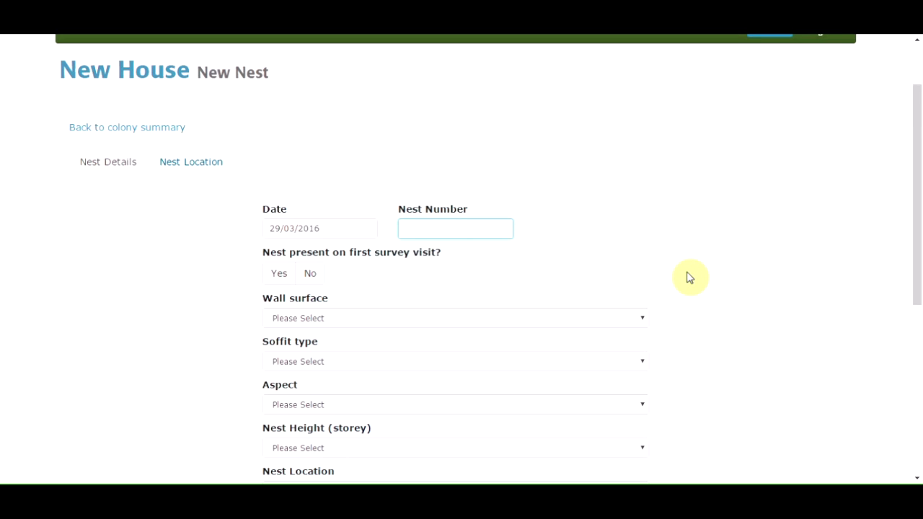
text(1)
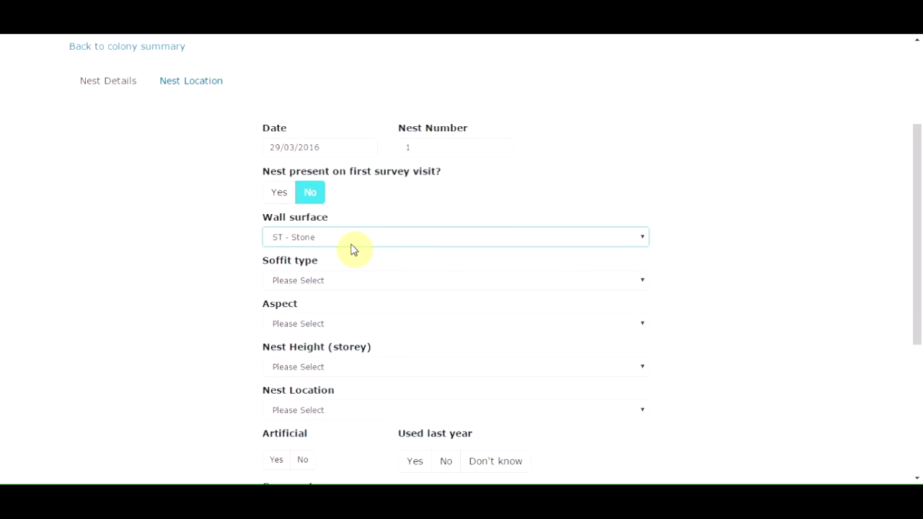
click(642, 283)
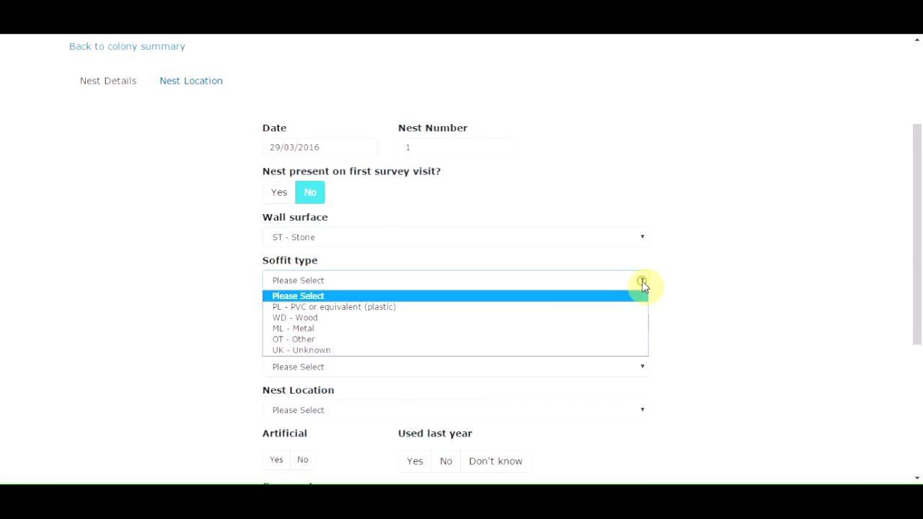
click(371, 307)
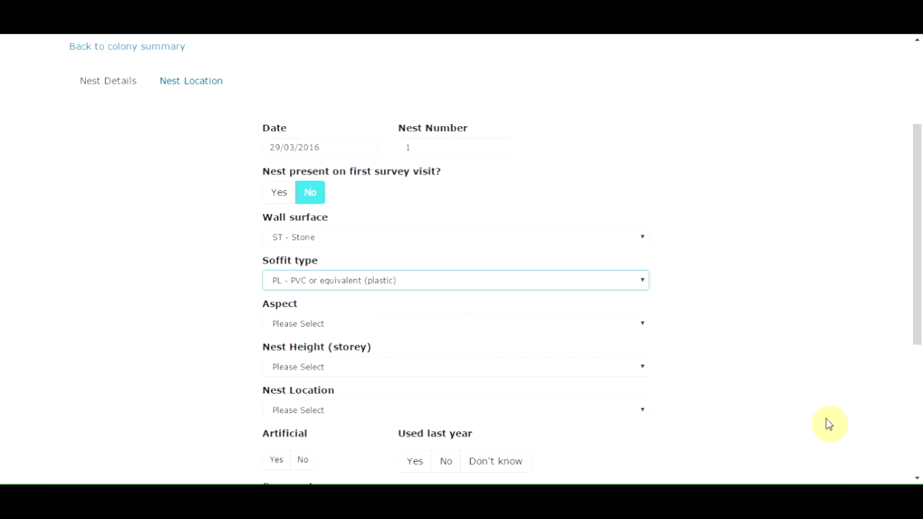
click(917, 477)
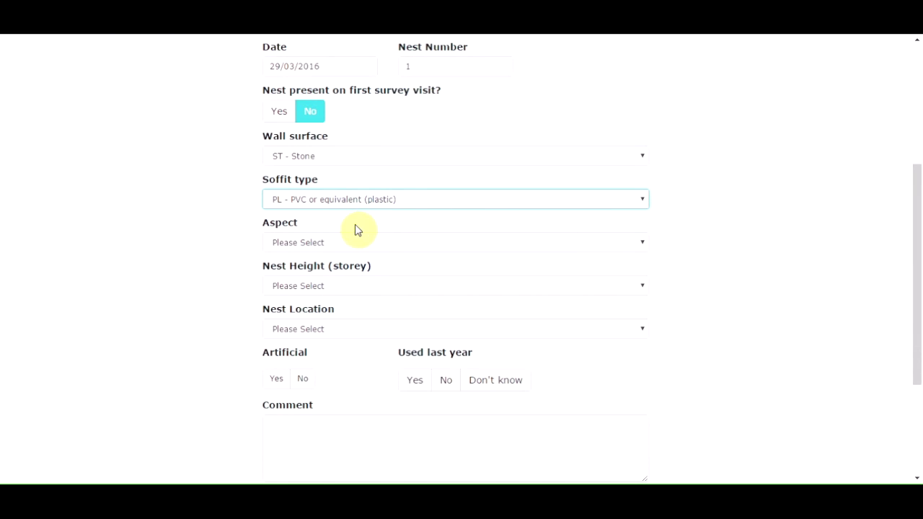
click(643, 243)
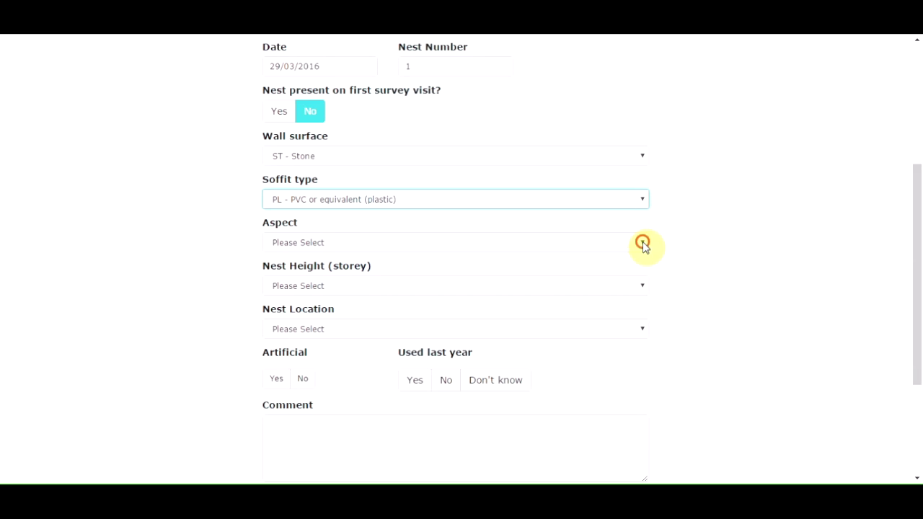
click(366, 280)
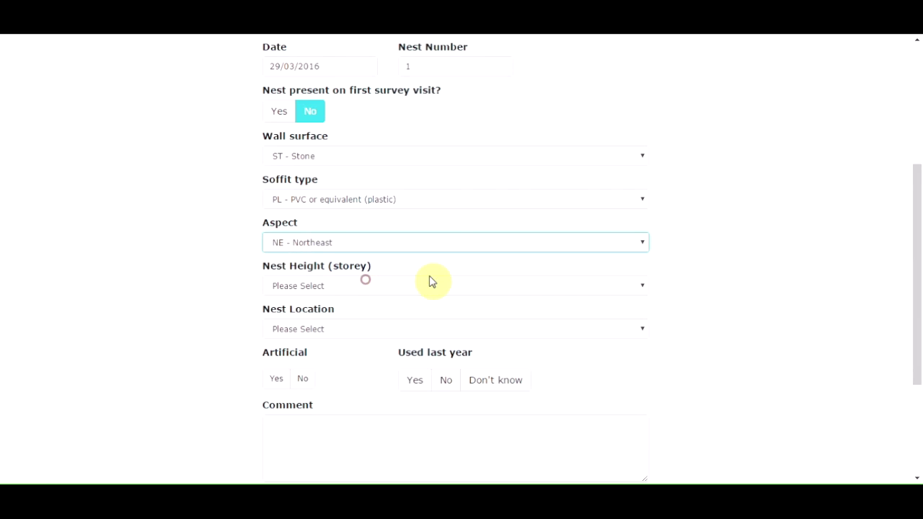
click(642, 287)
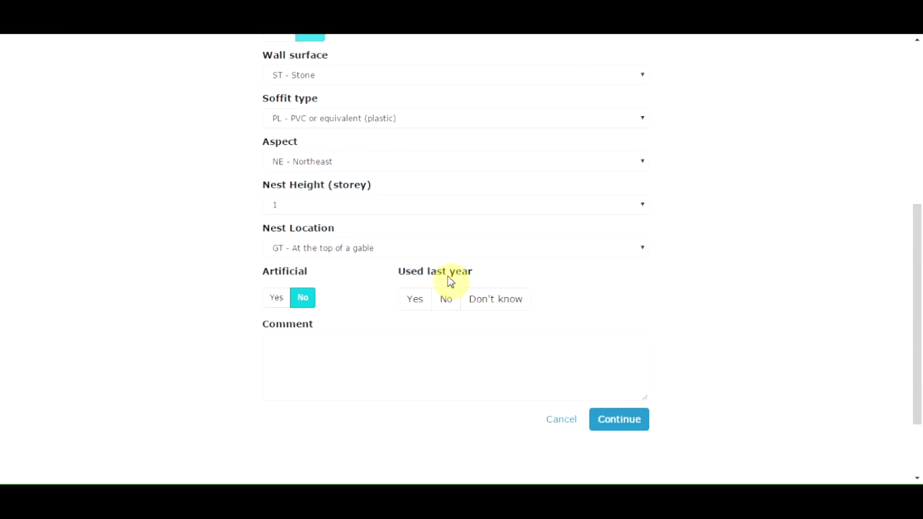
click(445, 300)
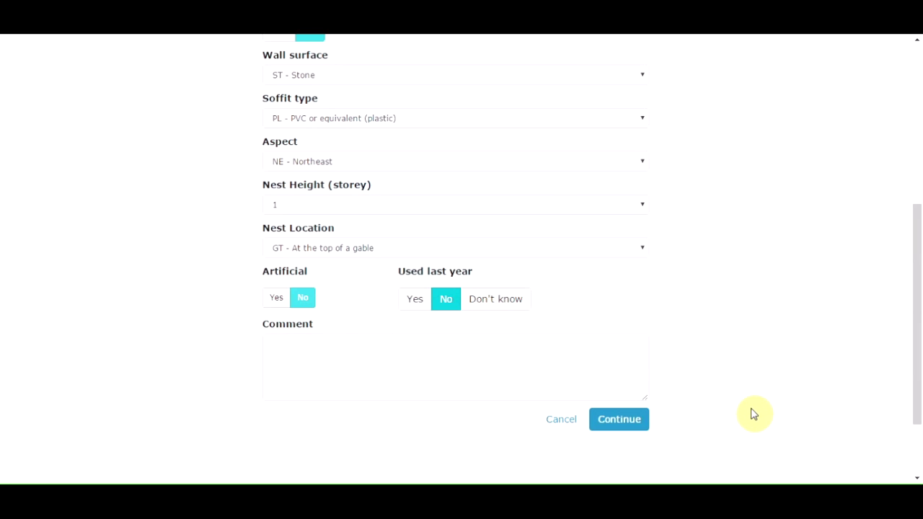
click(619, 419)
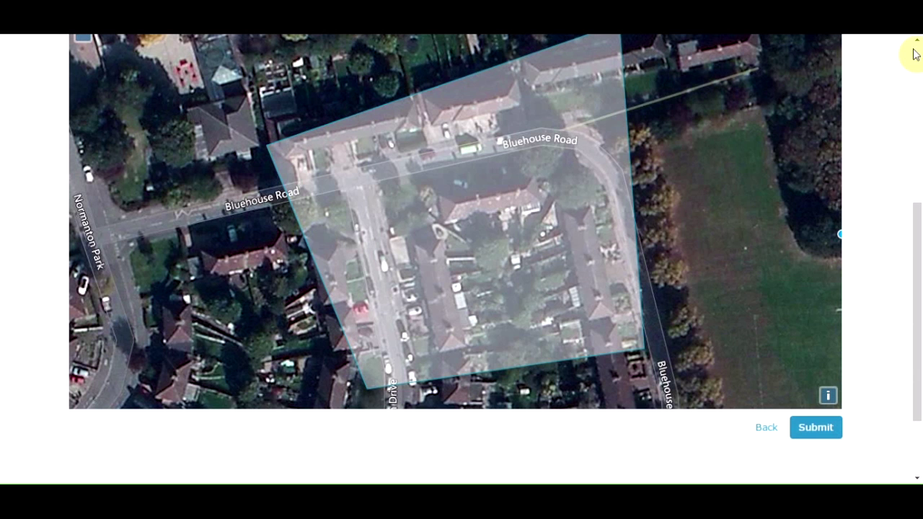
Drop Nest 1's marker inside the boundary just south of Bluehouse Road and submit it
scroll(917, 45, up, 5)
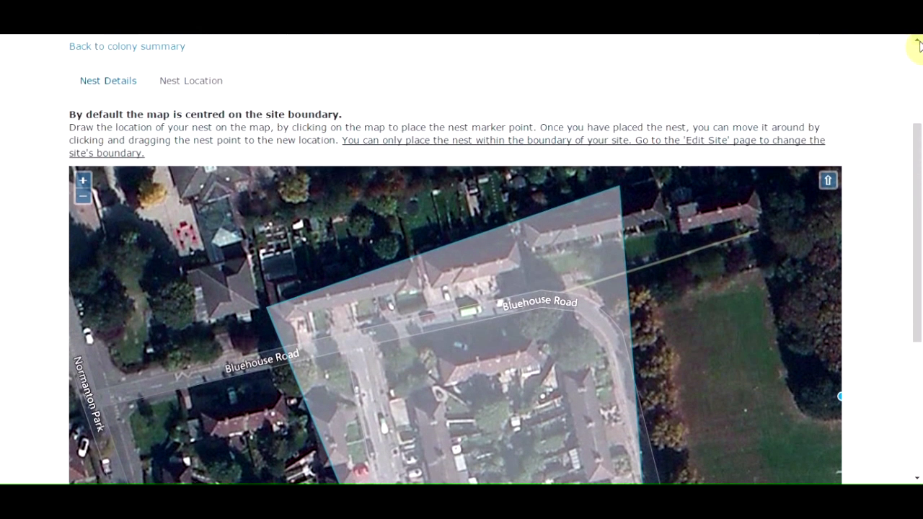
click(918, 41)
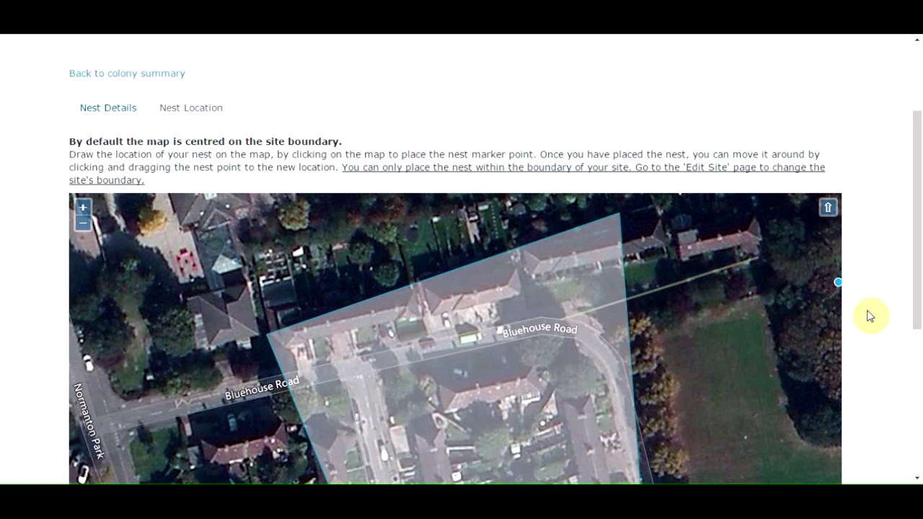
click(824, 371)
mouse_move(747, 389)
mouse_down()
mouse_move(891, 469)
mouse_move(806, 428)
mouse_up()
mouse_move(741, 408)
mouse_down()
mouse_move(744, 373)
mouse_move(717, 341)
mouse_up()
mouse_move(665, 323)
mouse_down()
mouse_move(579, 319)
mouse_move(540, 373)
mouse_up()
scroll(916, 478, down, 4)
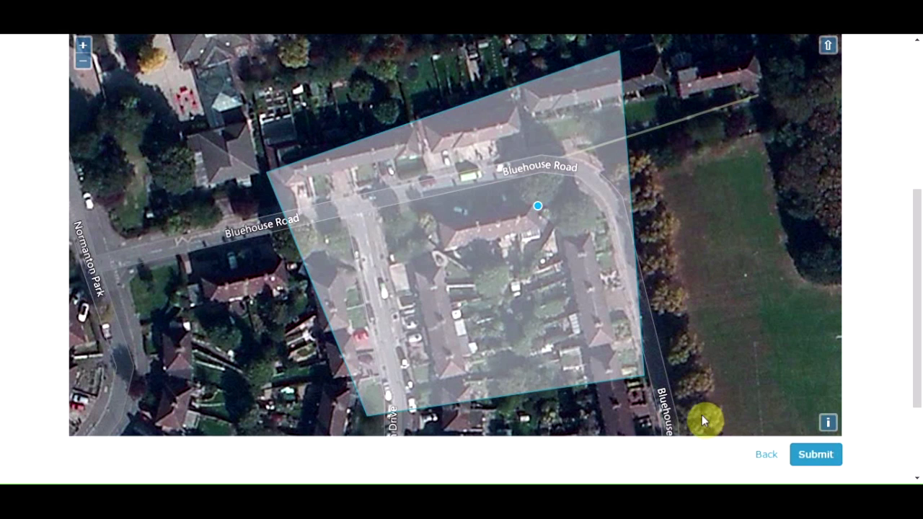
click(817, 460)
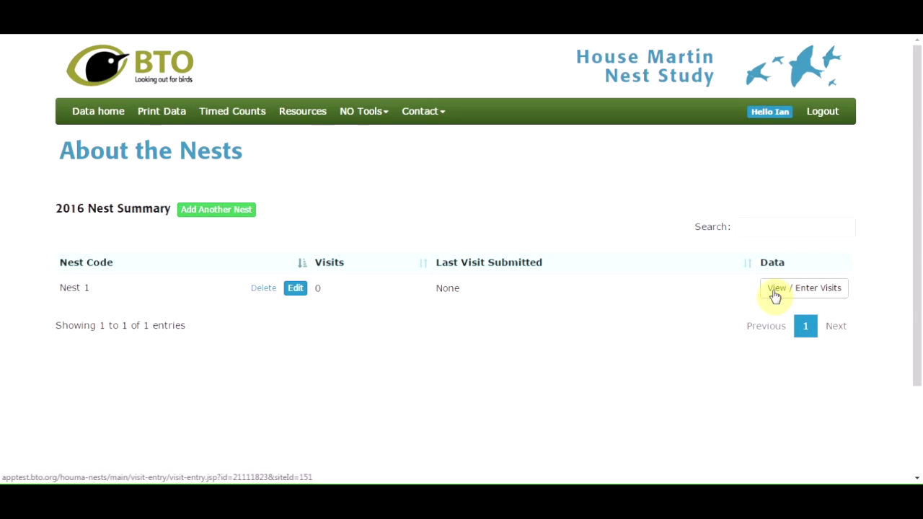
Go back to Data Home and open the Enter Visit form for Nest 1
click(84, 116)
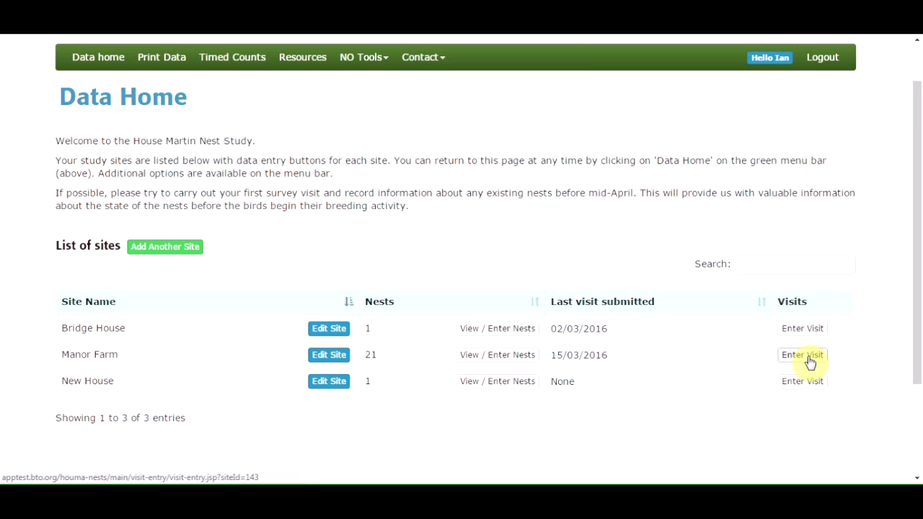
click(809, 363)
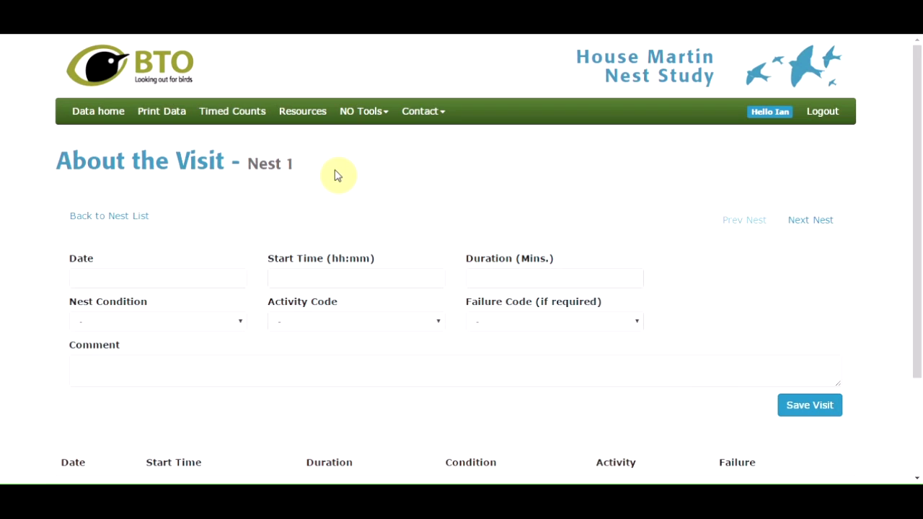
Save a Nest 1 visit on 29 March 2016 starting 12:00, lasting 15 minutes
click(117, 278)
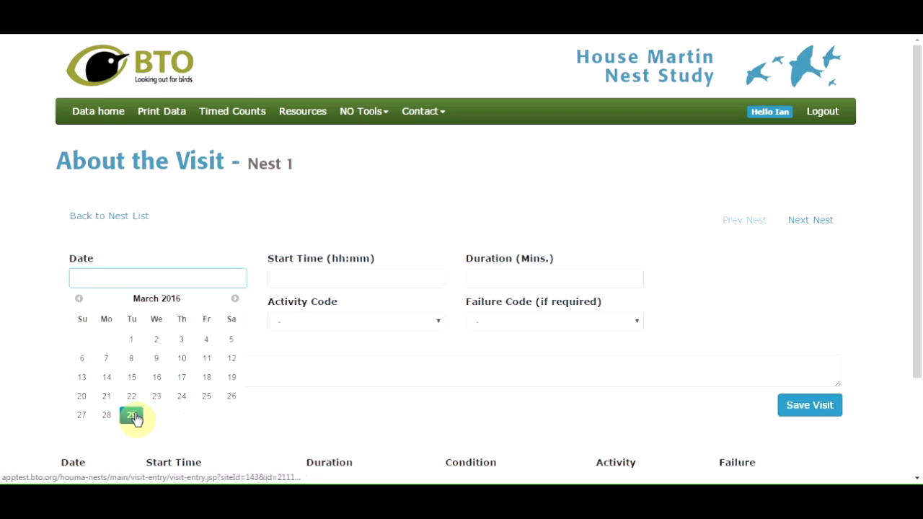
click(133, 416)
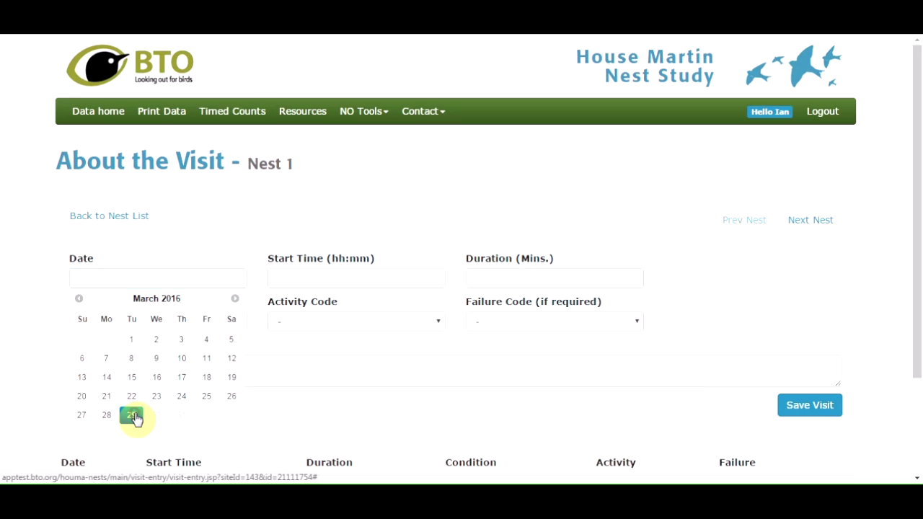
click(284, 277)
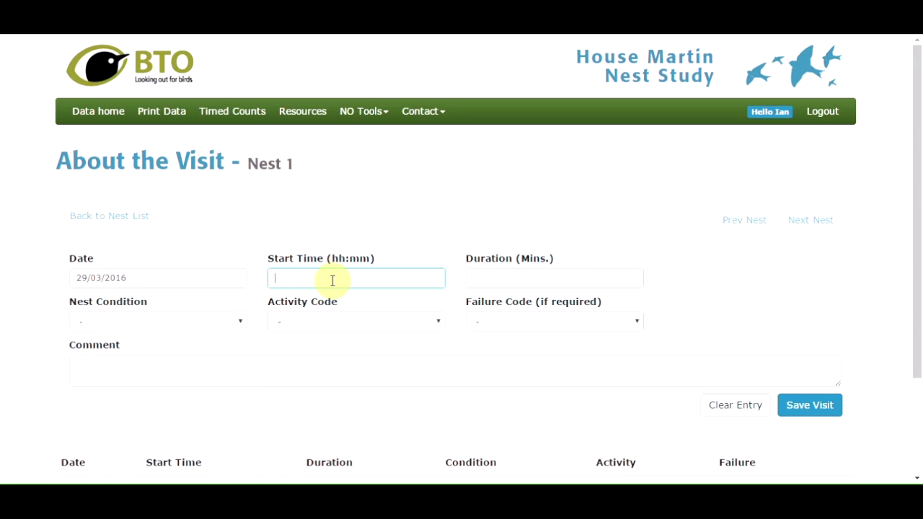
text(12:00)
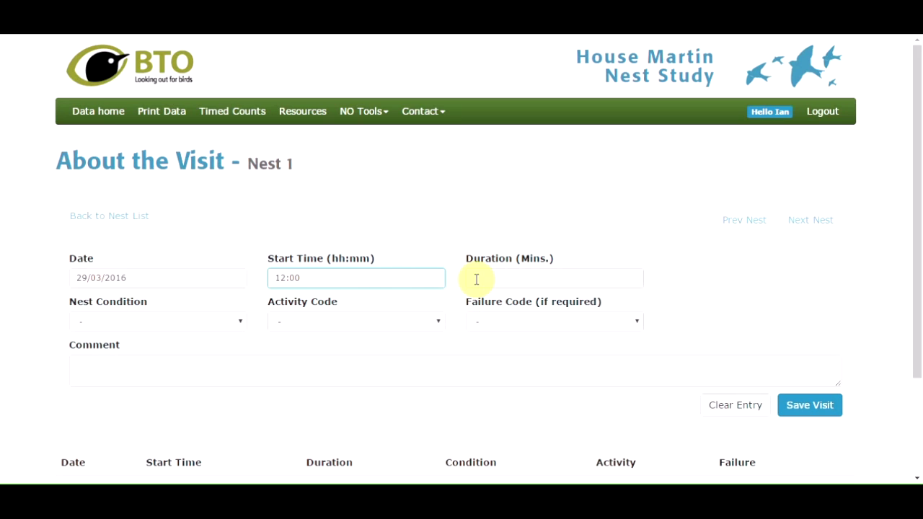
click(476, 278)
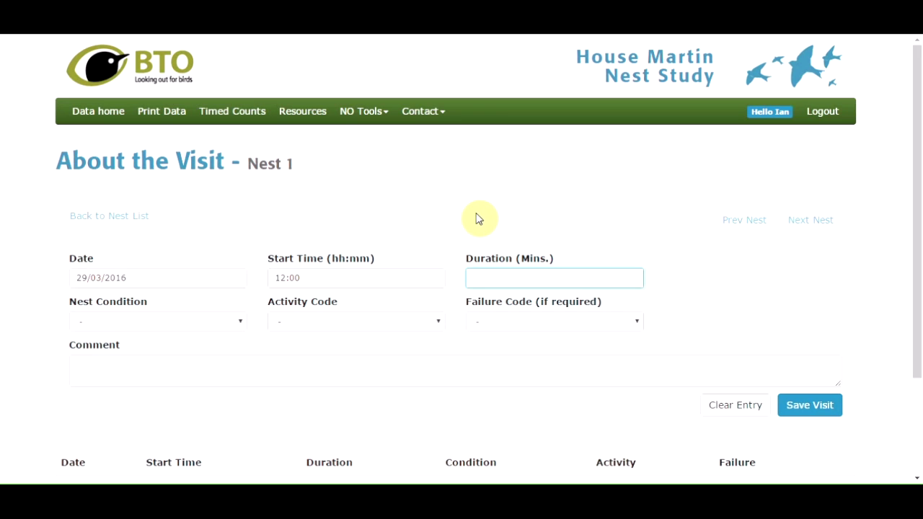
text(15)
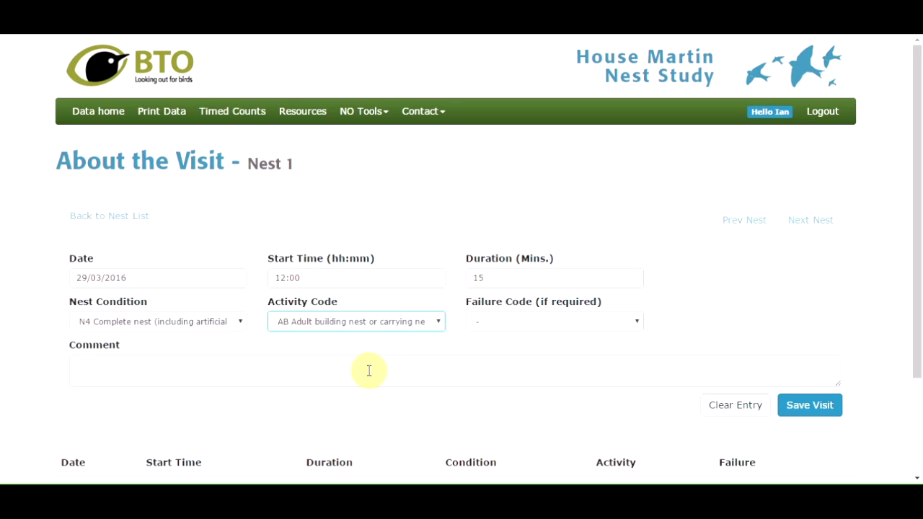
click(810, 410)
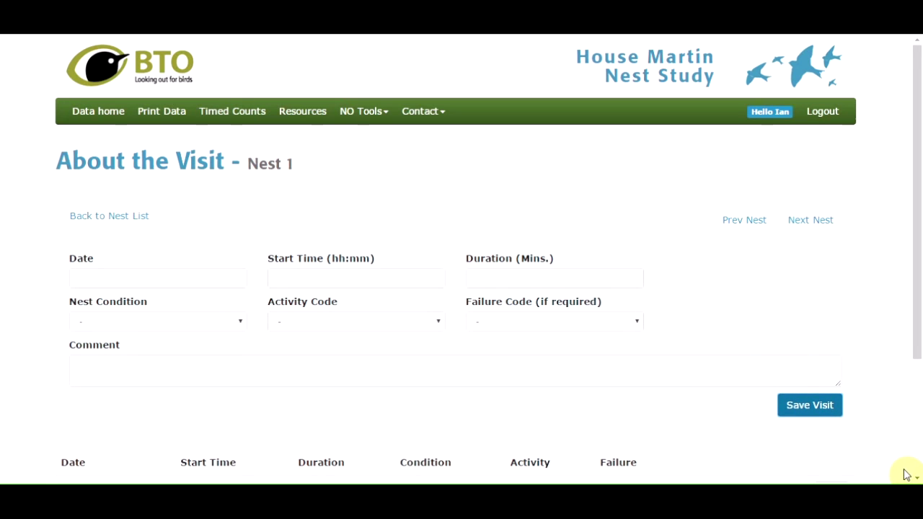
Return to the Data Home site list, where New House now shows 1 nest
scroll(914, 478, down, 3)
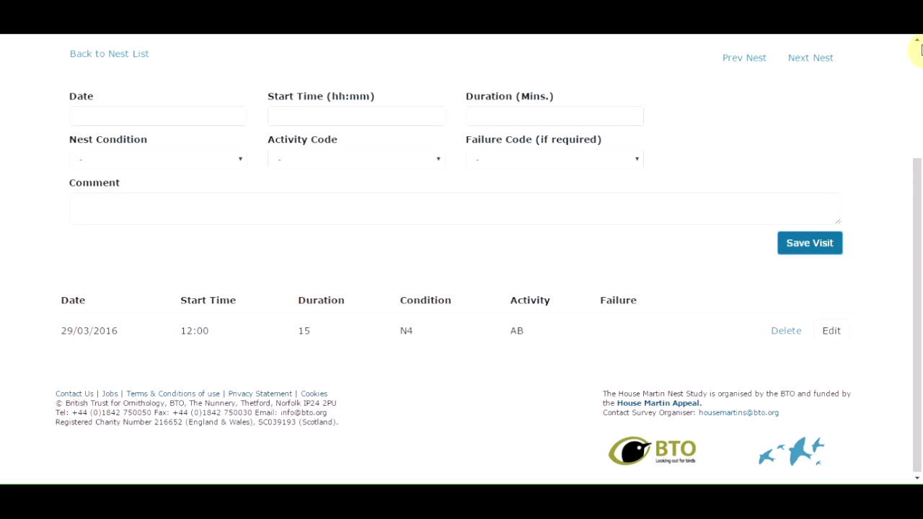
scroll(917, 41, up, 3)
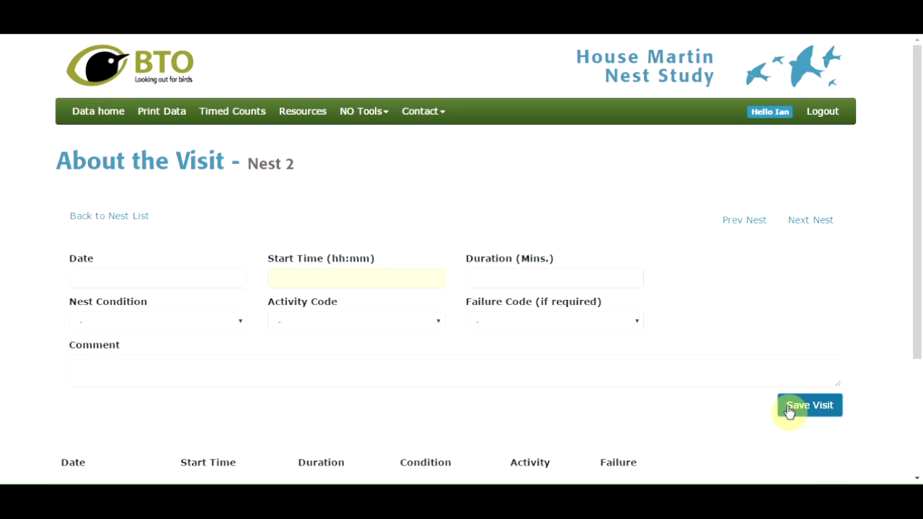
click(83, 120)
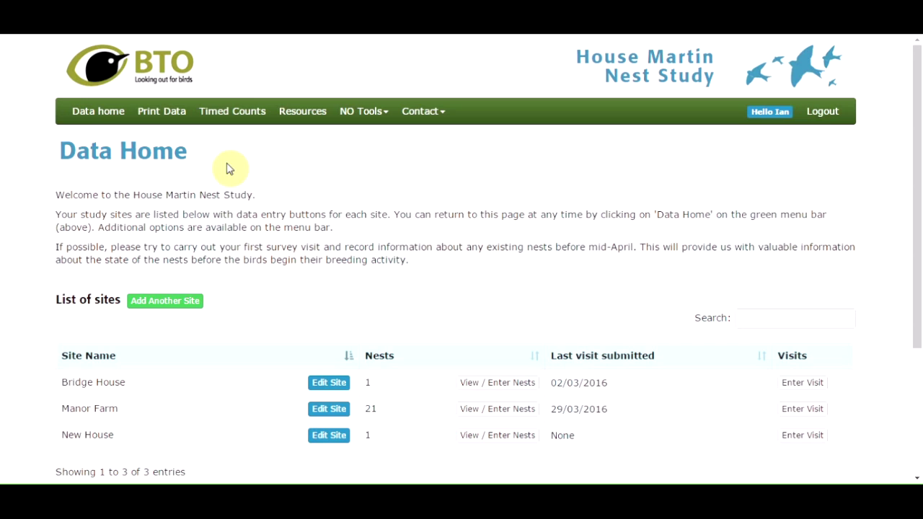
On the Timed Counts page, select Nest 11 and its 15/03/2016 visit
click(228, 117)
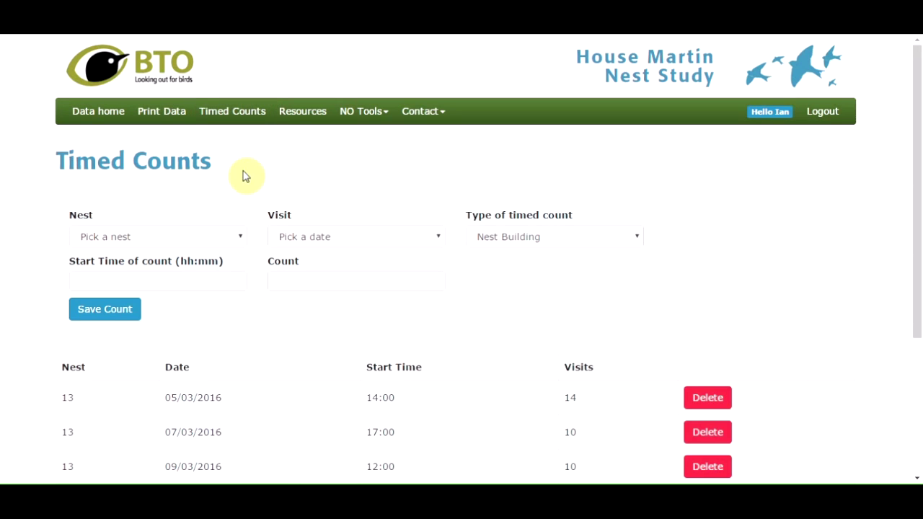
scroll(232, 106, down, 1)
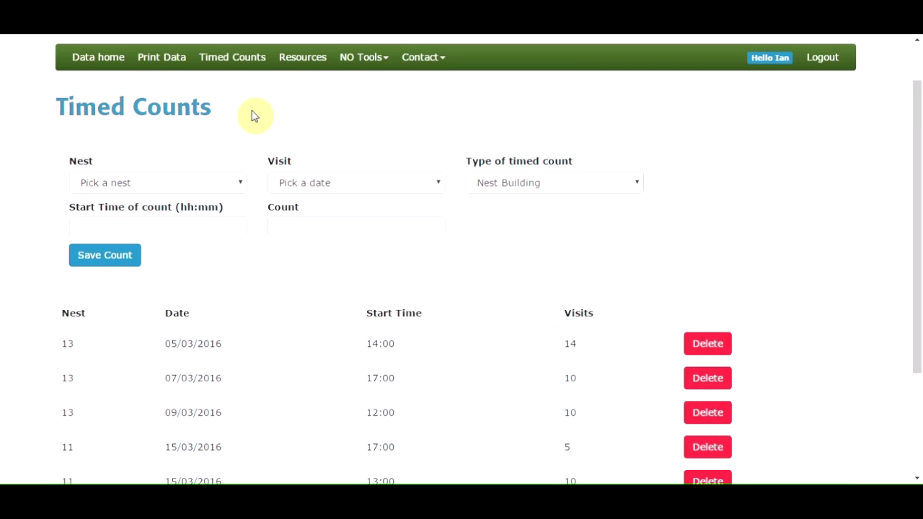
click(237, 183)
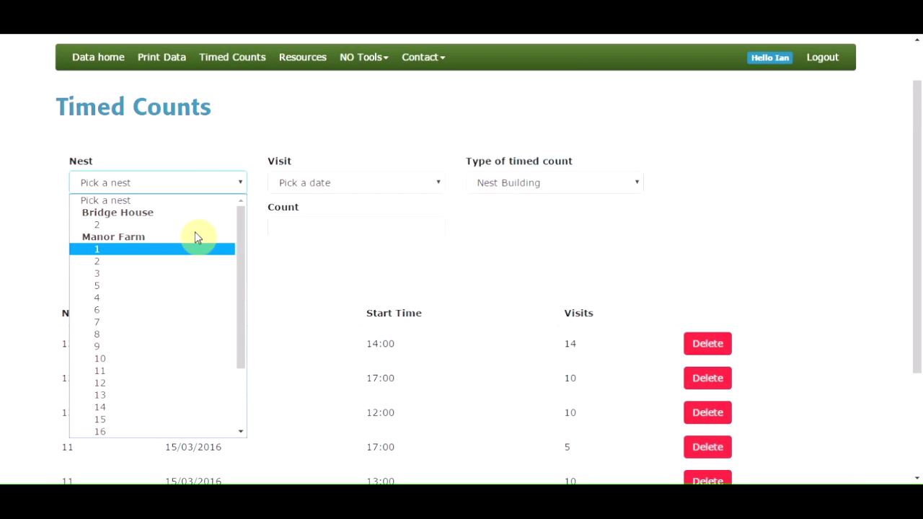
drag(238, 252, 237, 315)
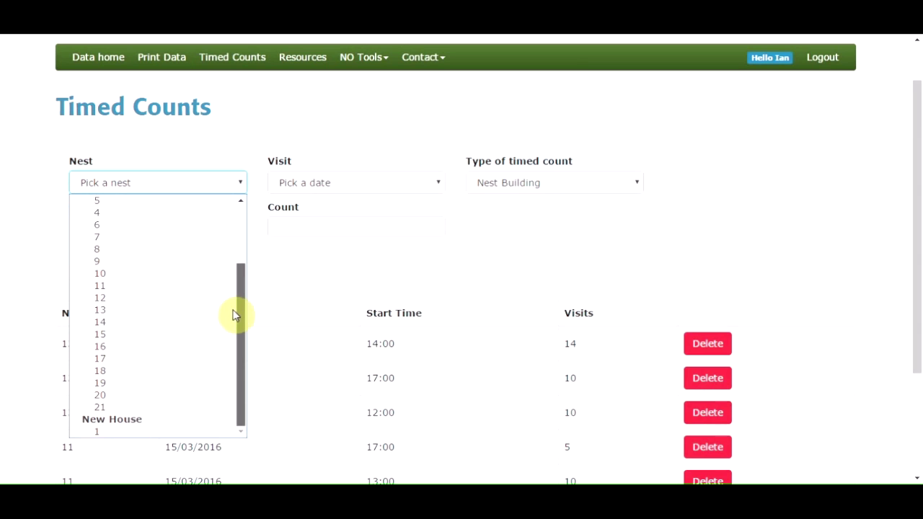
click(143, 286)
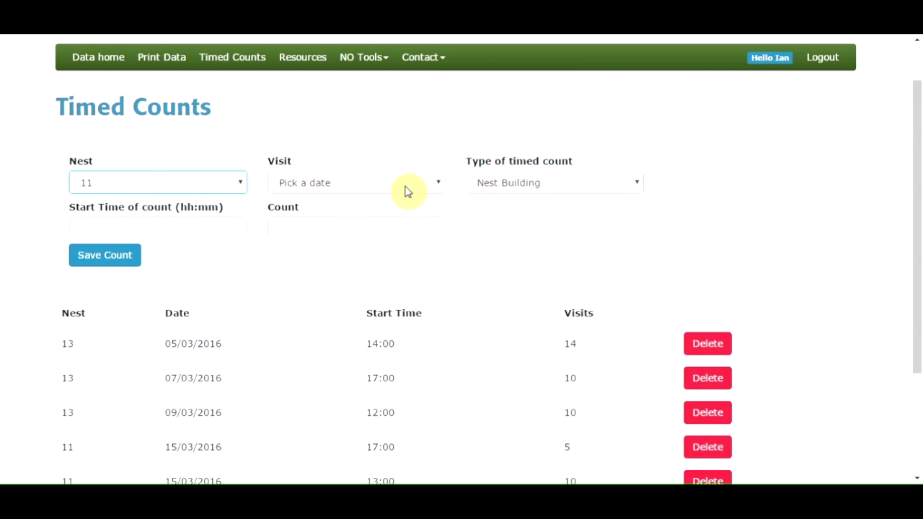
click(439, 184)
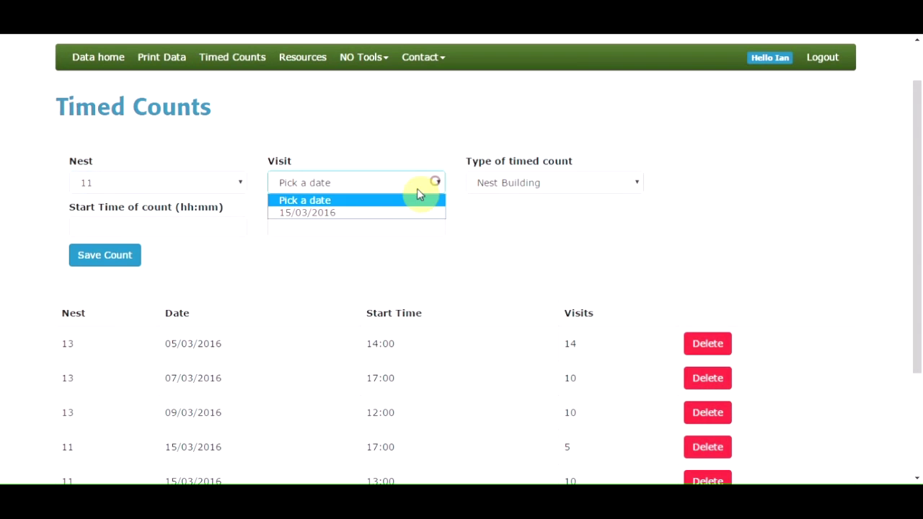
click(361, 215)
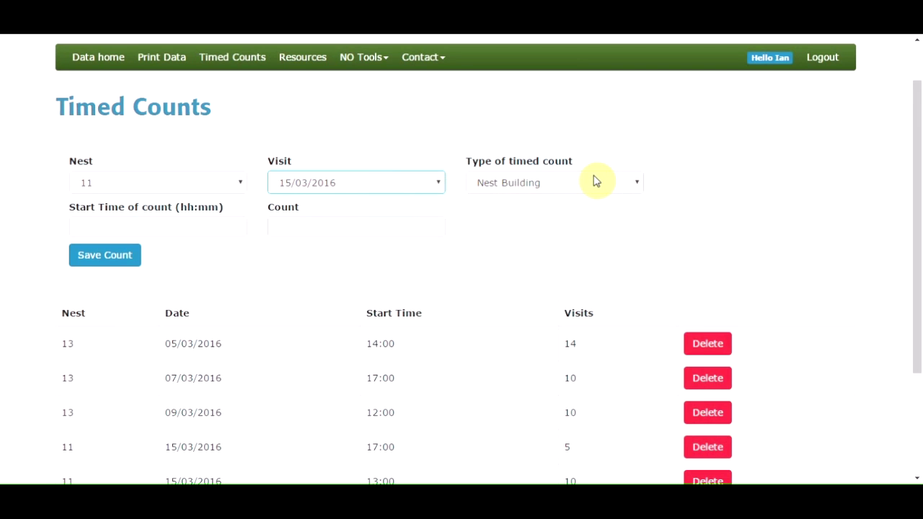
Save a Nest Building count of 8 starting at 12:10
click(636, 183)
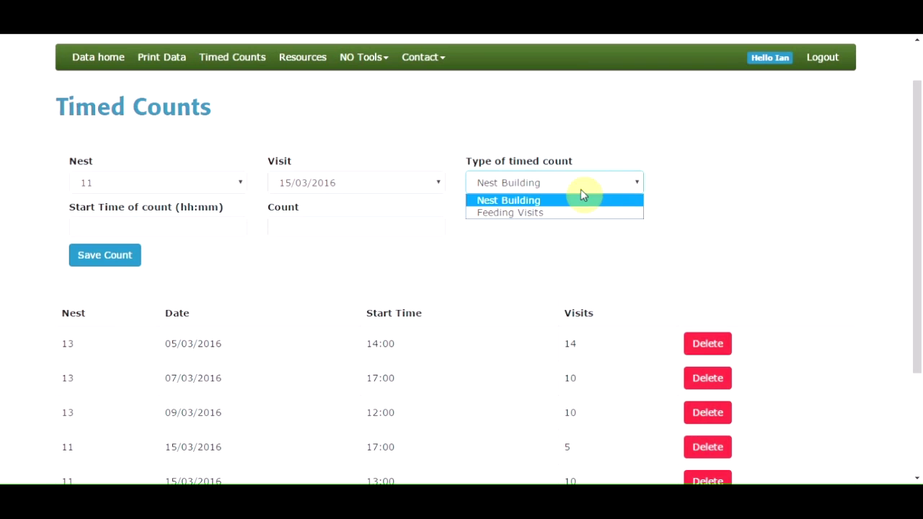
click(561, 203)
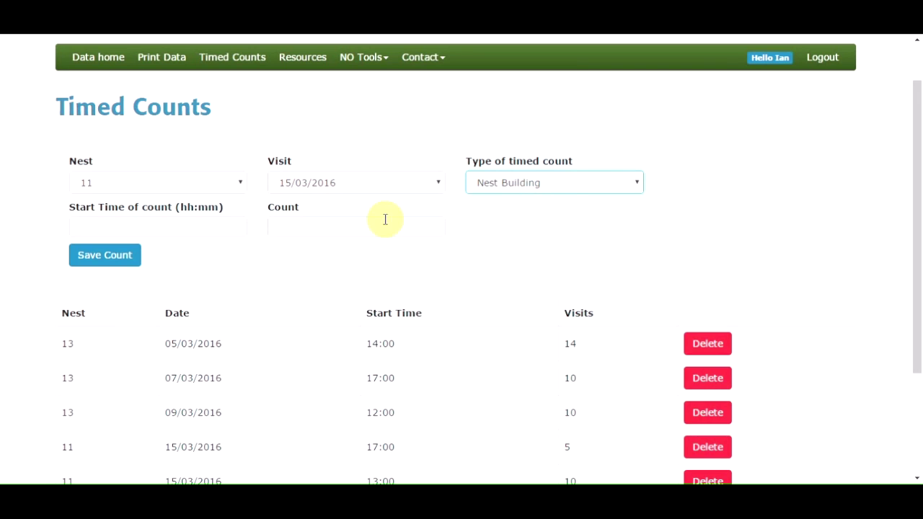
click(129, 231)
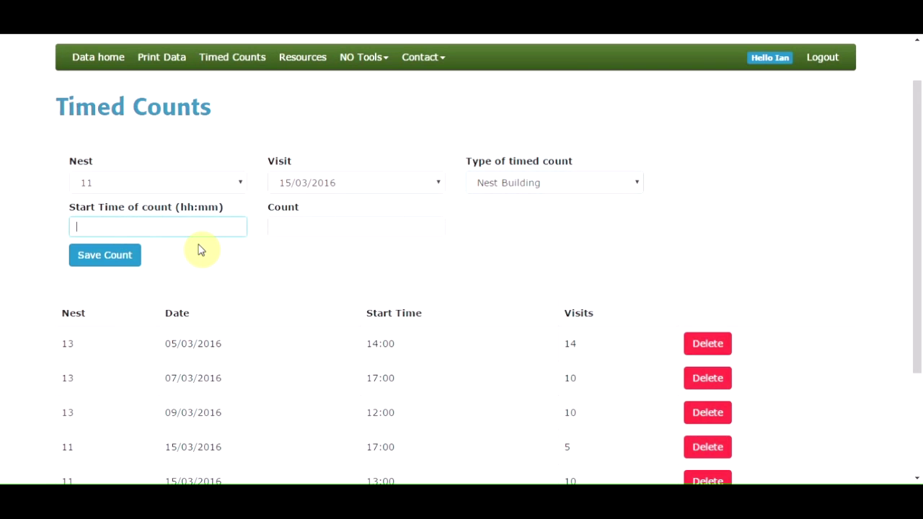
text(12:10)
click(286, 224)
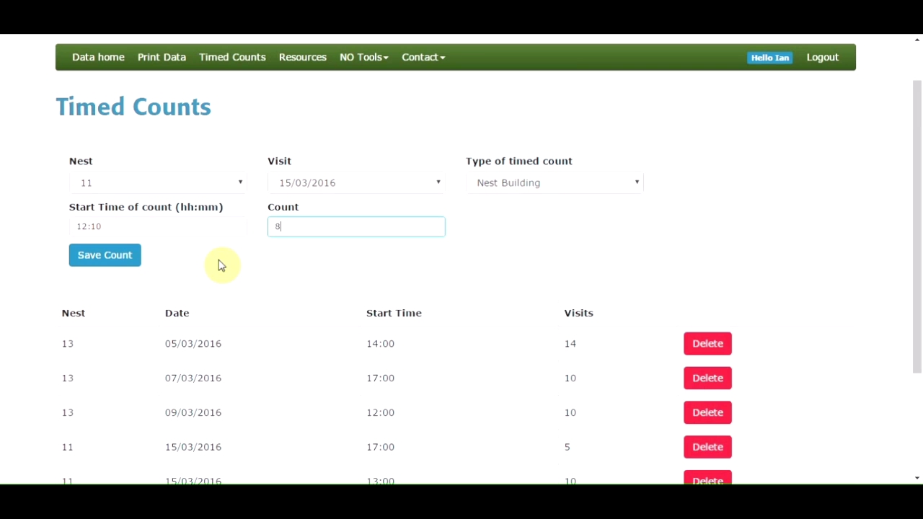
click(108, 255)
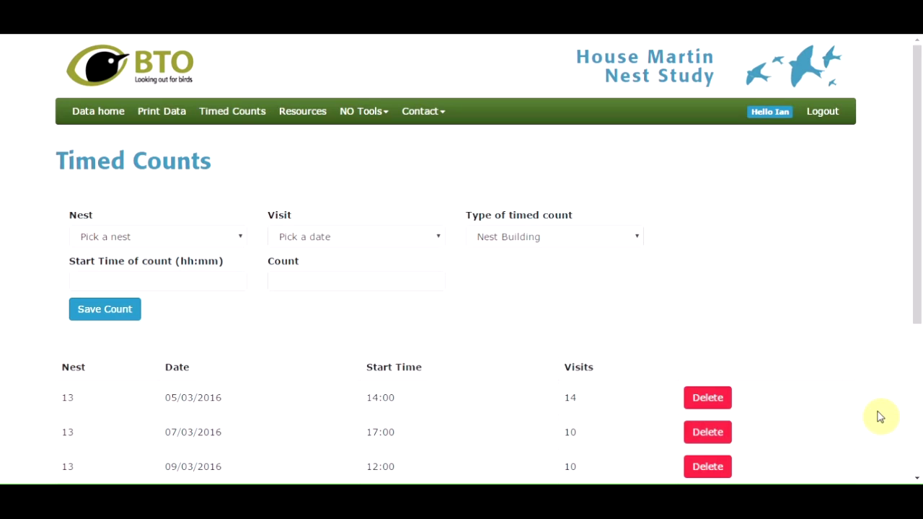
On the Print your data page, add Building Type and All Nests? columns to the table
click(90, 111)
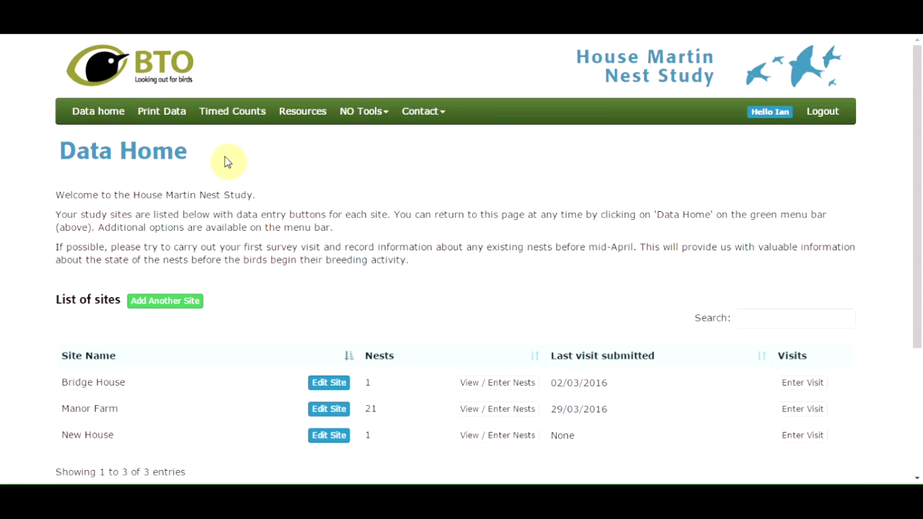
click(173, 117)
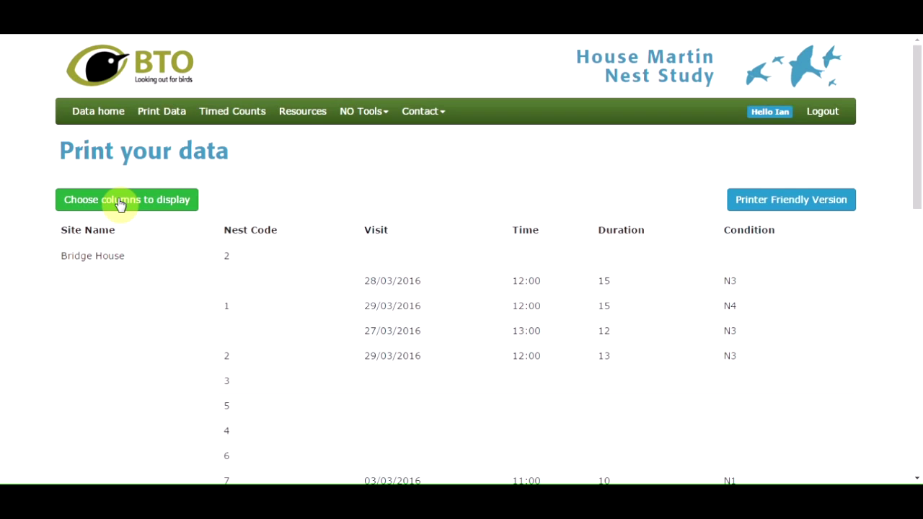
click(121, 206)
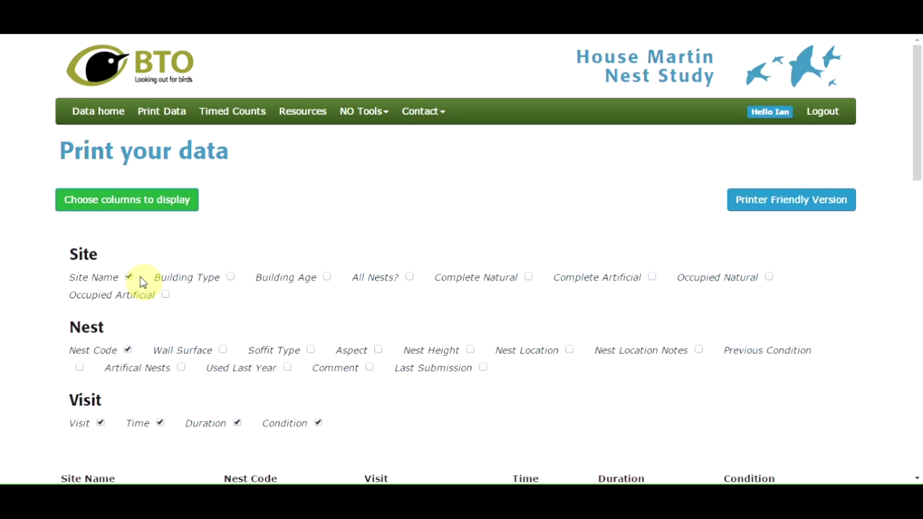
click(230, 277)
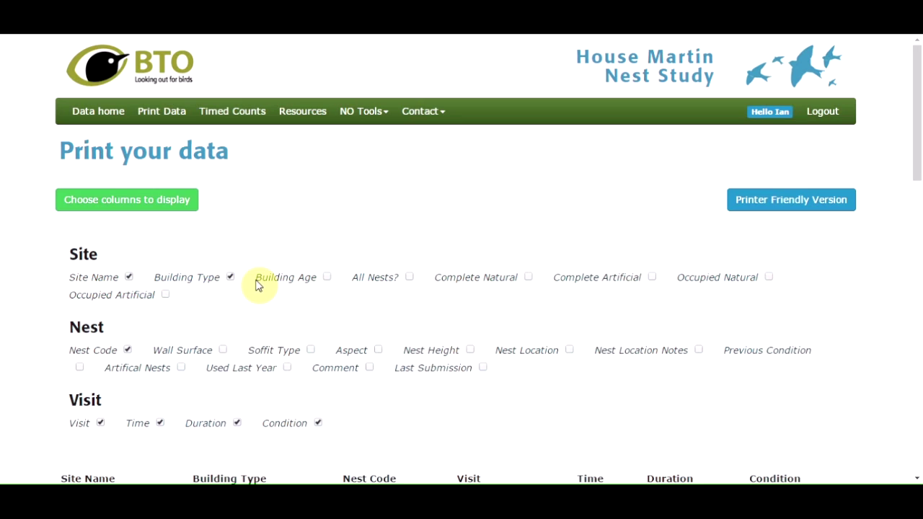
click(409, 277)
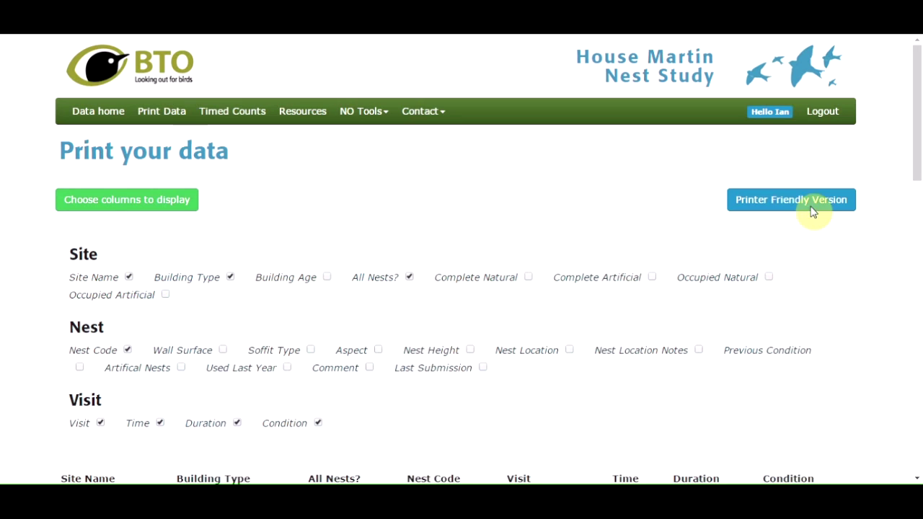
Preview the printer-friendly version of the data, then return to Print your data
click(813, 211)
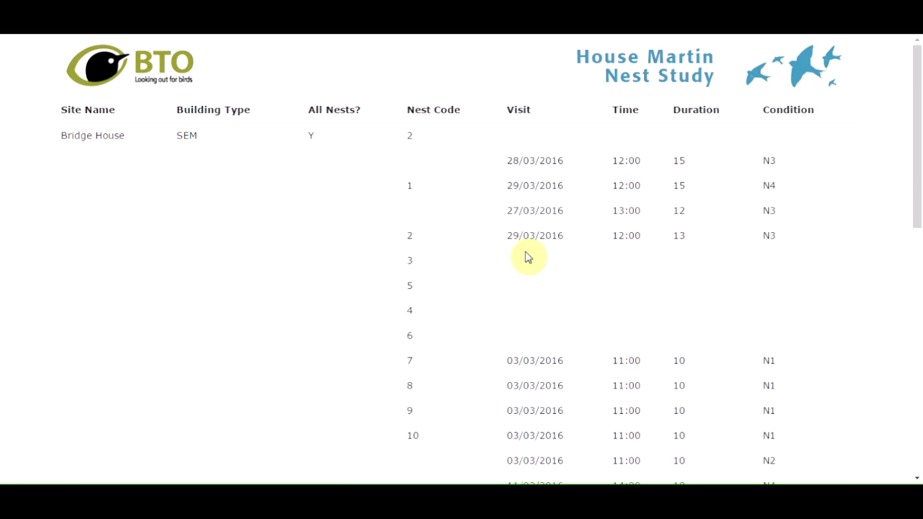
click(330, 193)
right_click(331, 193)
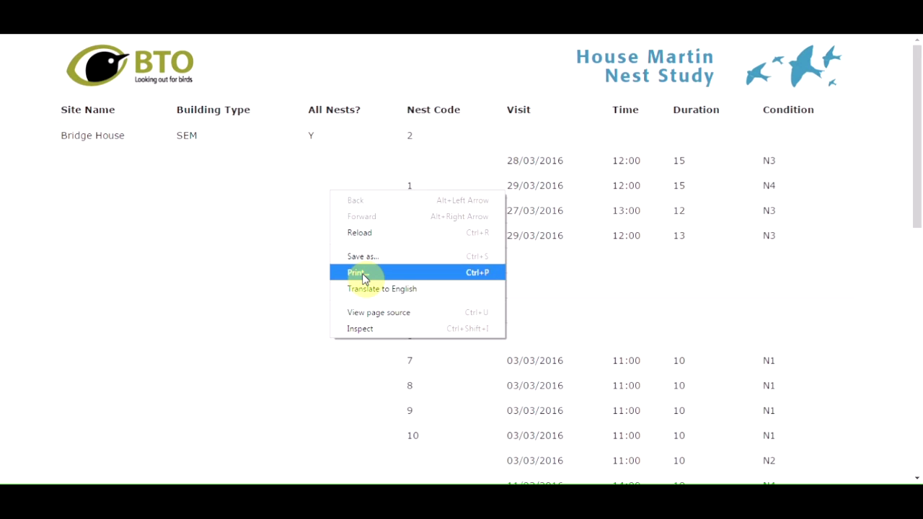
click(315, 97)
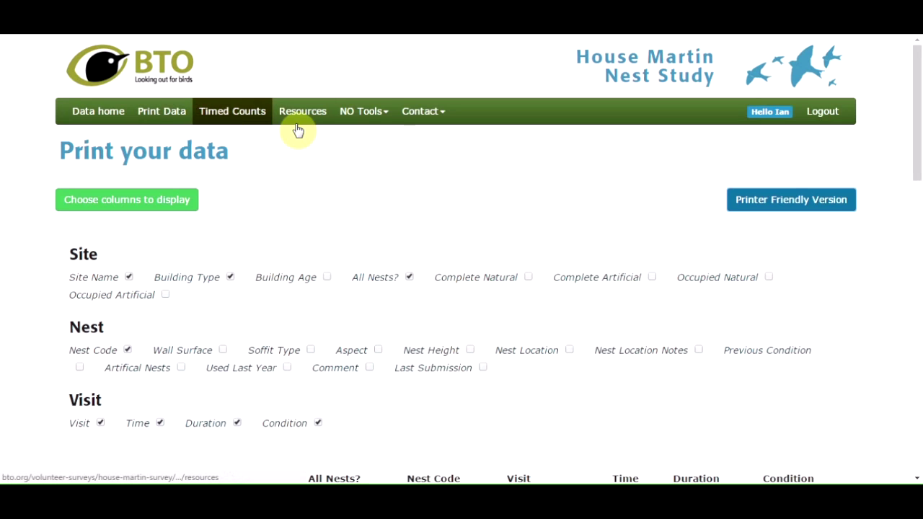
Open the Contact menu to view the National Organiser and Regional Rep entries
click(419, 117)
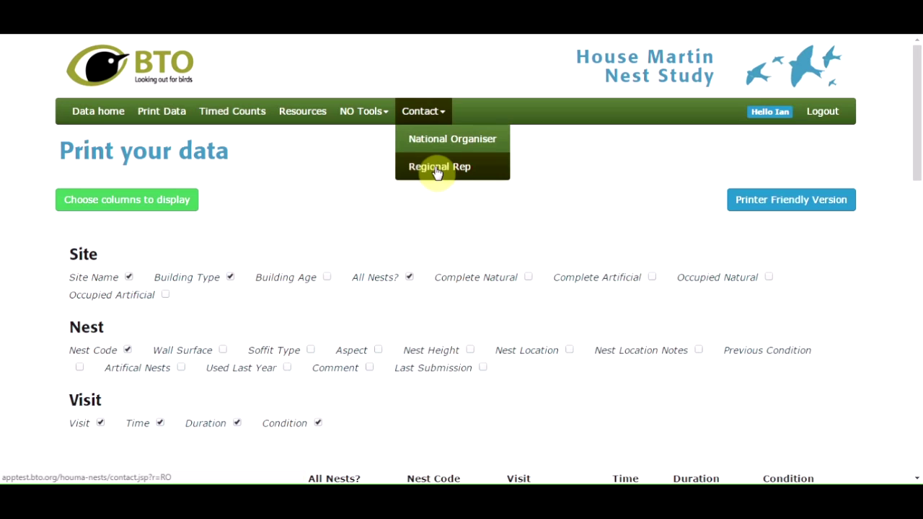
click(548, 168)
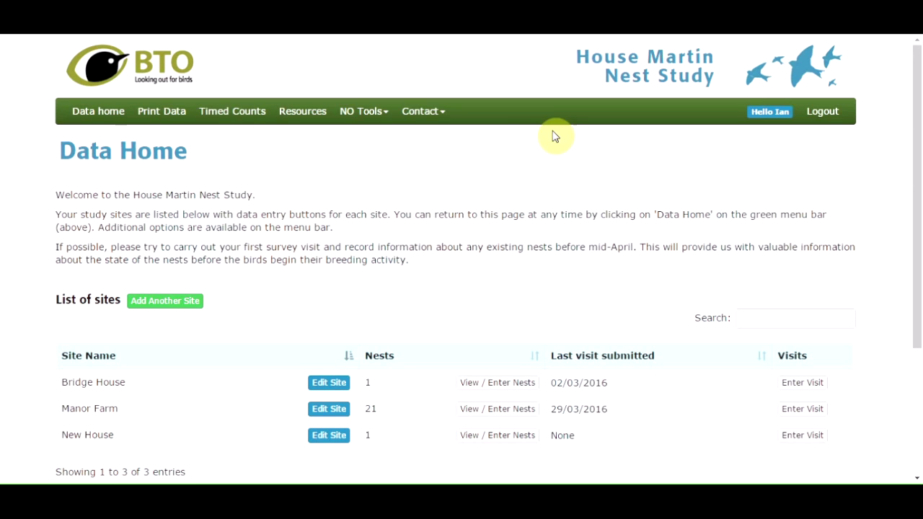
click(420, 113)
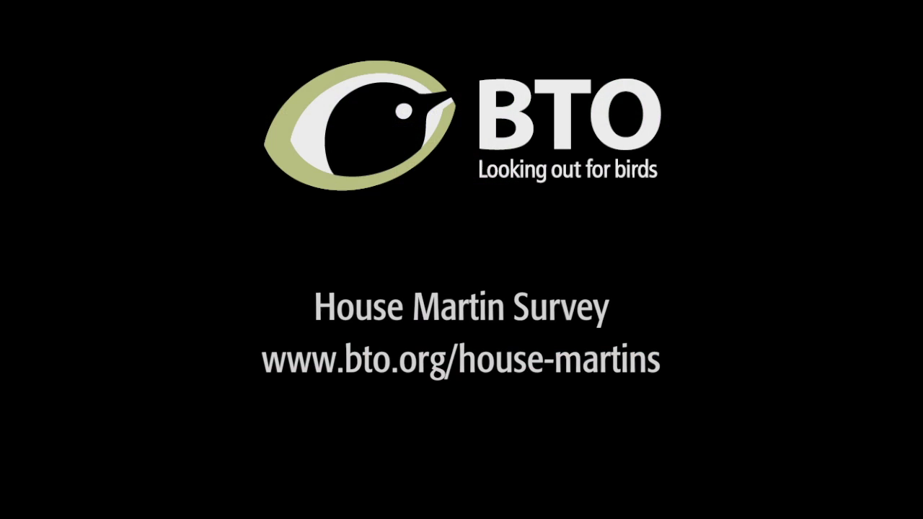